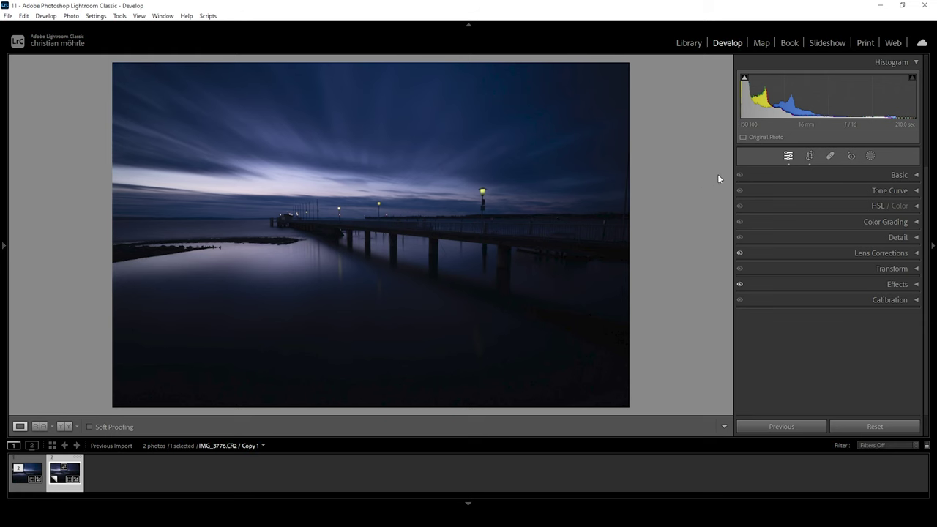
In the Basic panel, raise Exposure to about +2.30 and Shadows to +65.
left_click(915, 175)
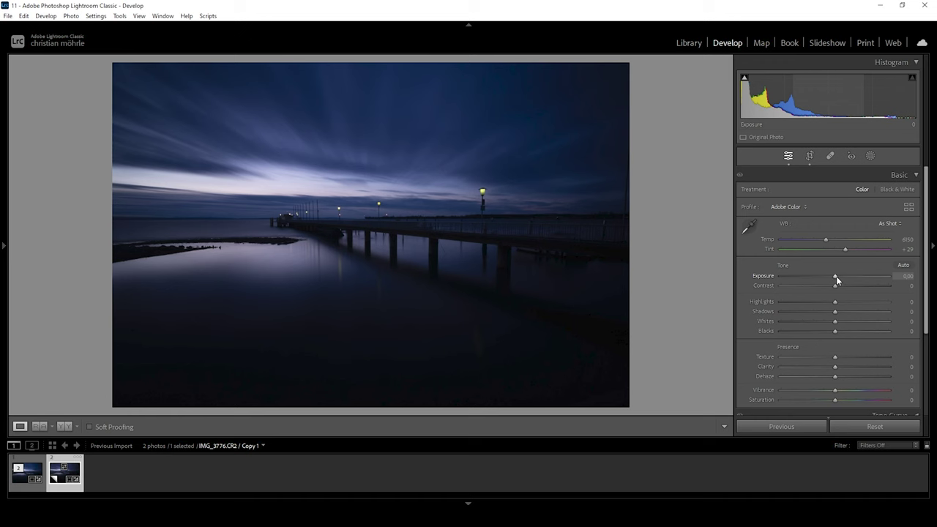
left_click_drag(836, 276, 859, 279)
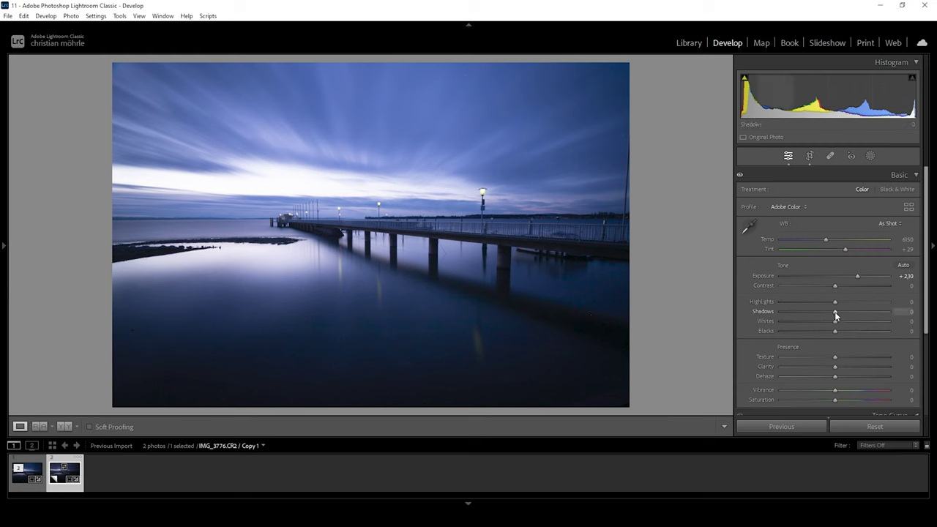
left_click_drag(839, 313, 868, 315)
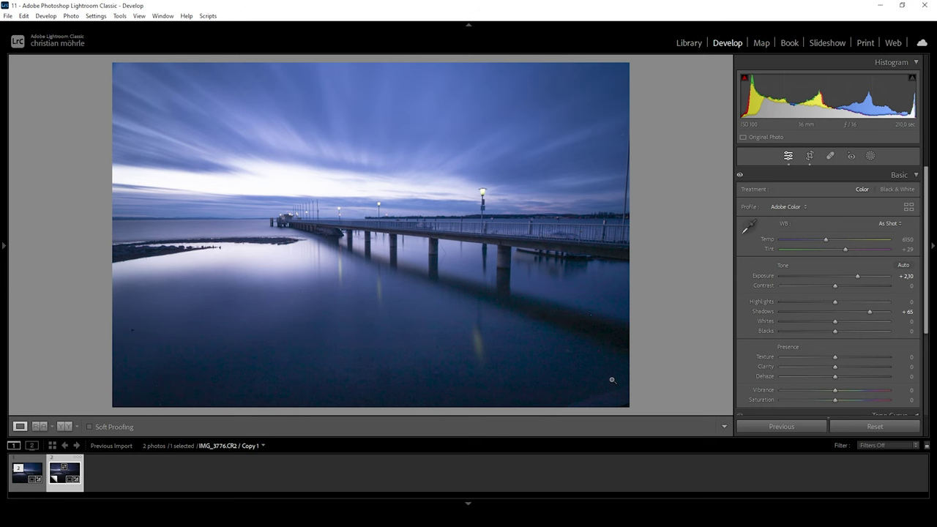
left_click(523, 312)
Set Highlights -73, Blacks +13, Temp 18000, Tint +41, Texture +5, Clarity -7, Dehaze -6, Vibrance +18.
left_click_drag(835, 301, 795, 301)
left_click_drag(835, 332, 843, 331)
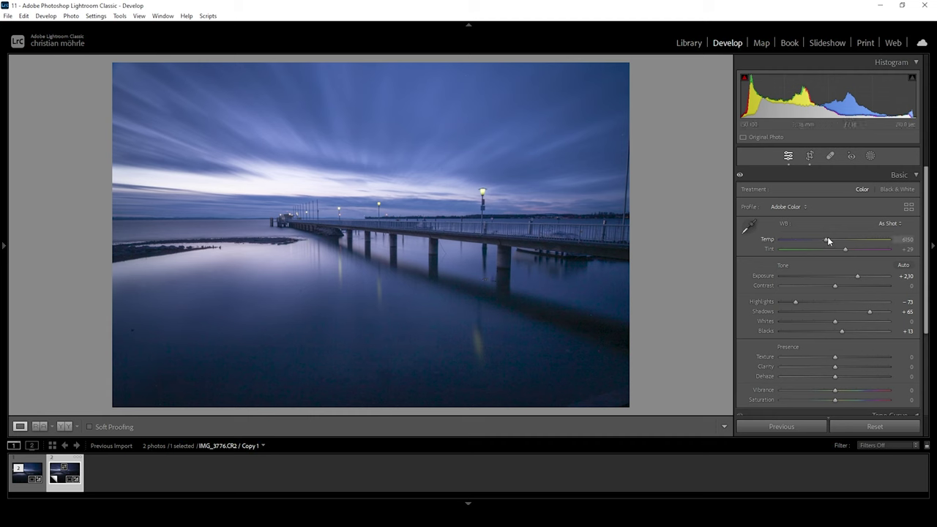
left_click_drag(827, 237, 850, 251)
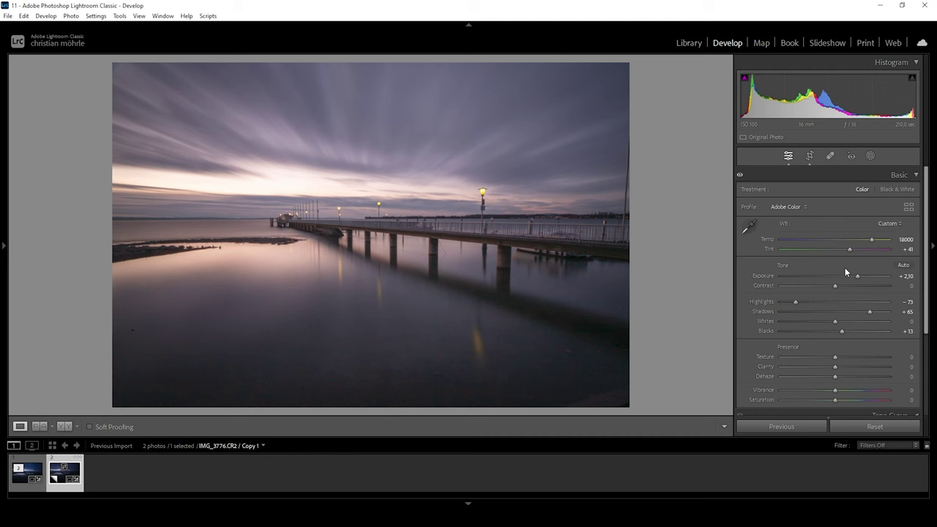
left_click_drag(835, 357, 832, 379)
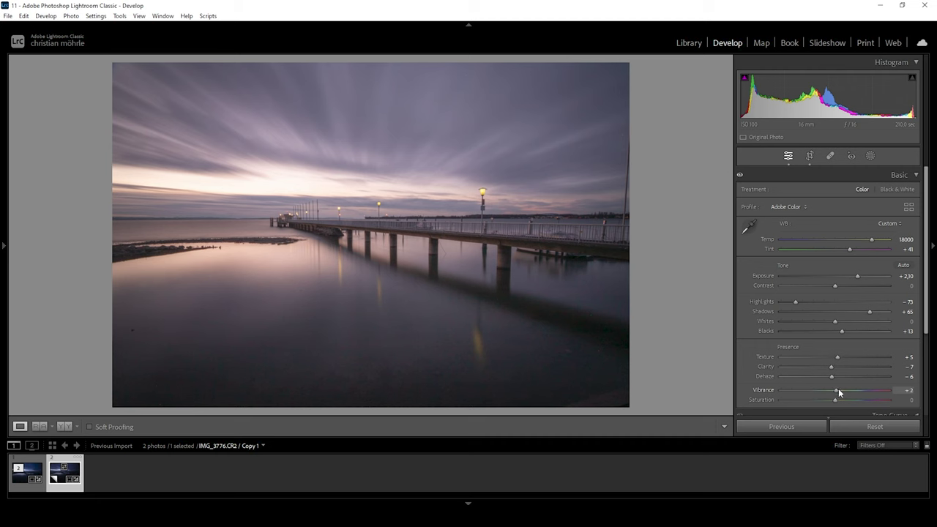
left_click_drag(836, 391, 845, 396)
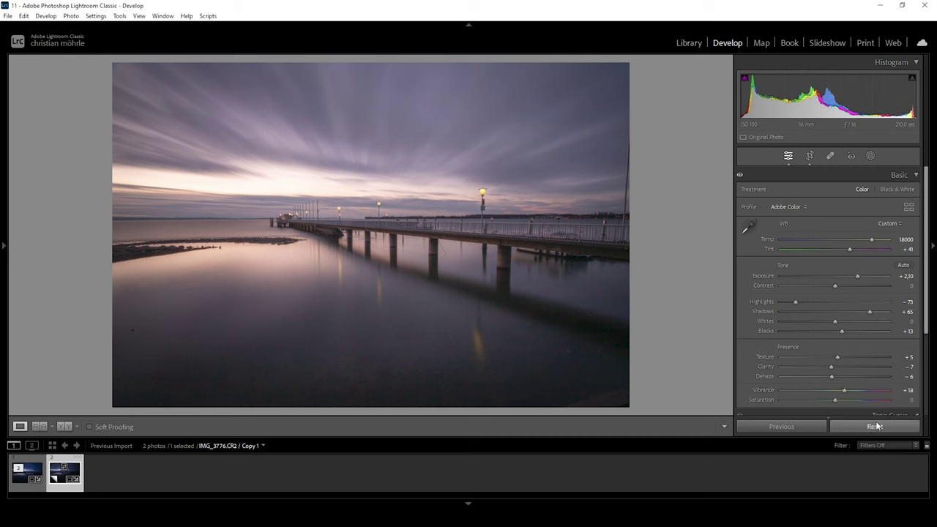
Add a linear gradient mask over the sky with Exposure -0.36.
left_click(916, 175)
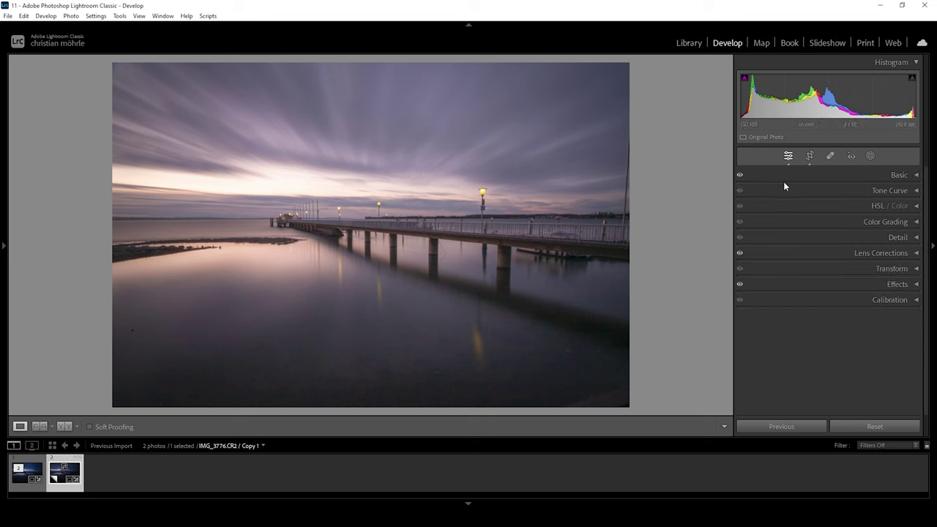
left_click(872, 157)
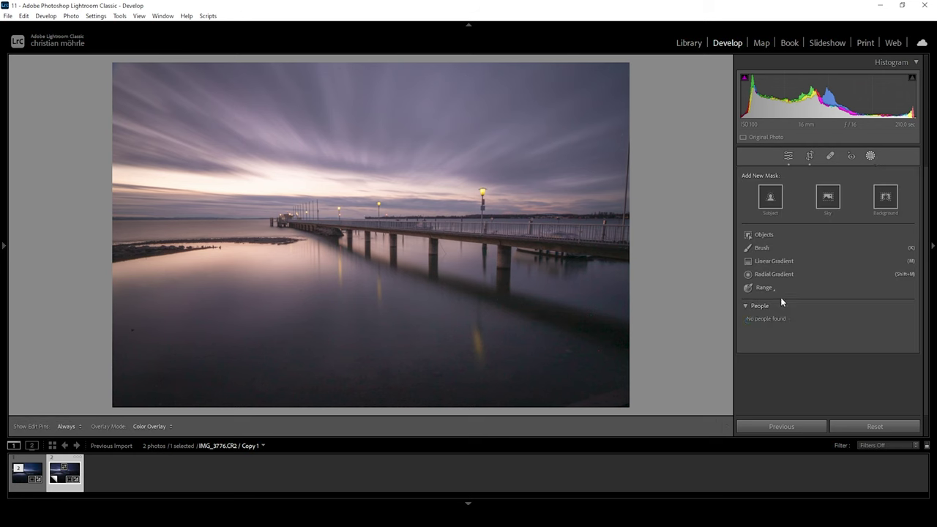
left_click(774, 261)
left_click_drag(372, 172, 374, 225)
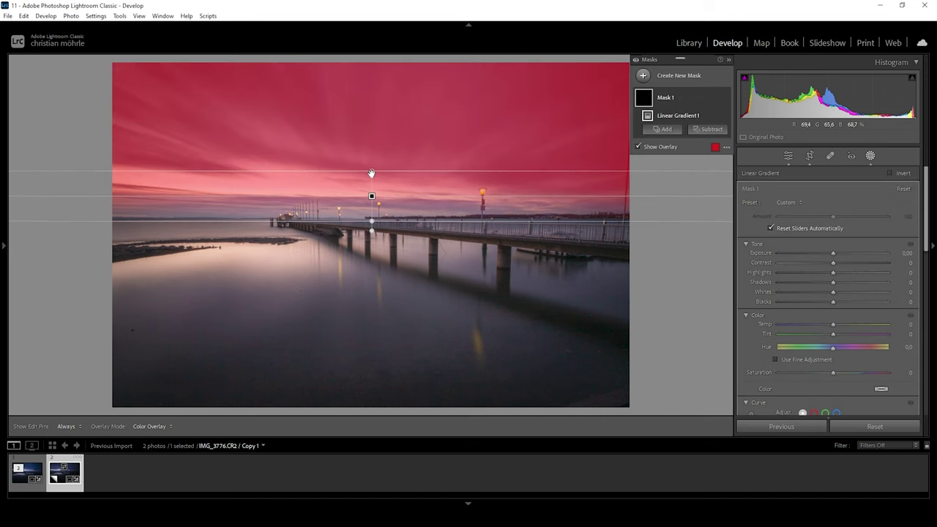
left_click_drag(372, 173, 372, 108)
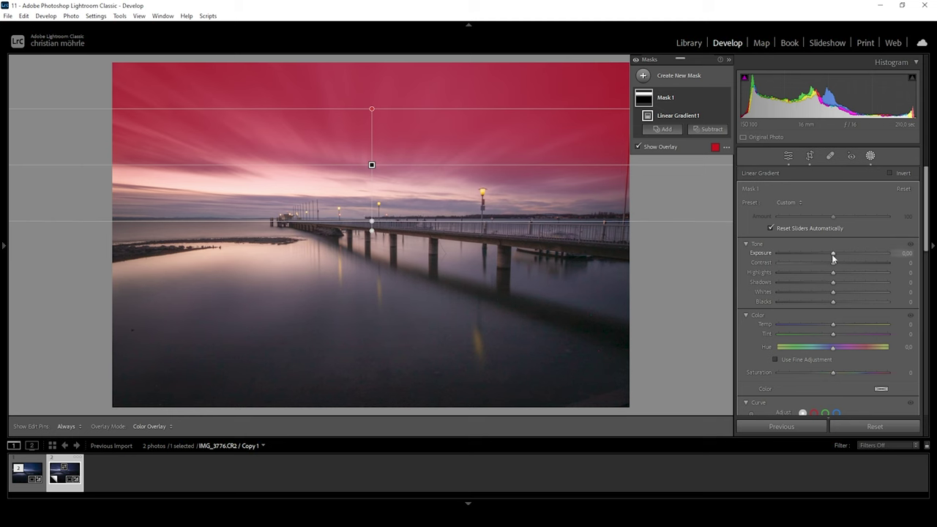
left_click_drag(833, 254, 828, 254)
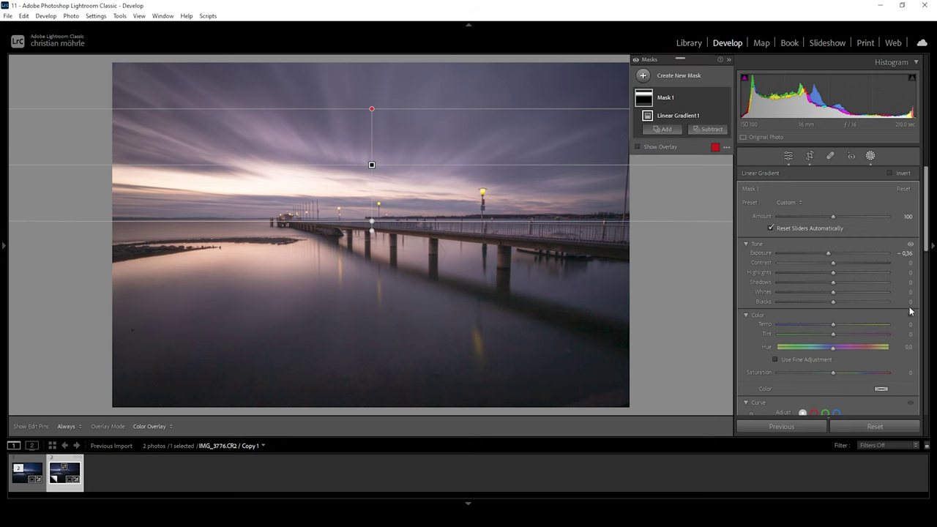
Add a second linear gradient from the top edge with Exposure -0.46.
left_click(703, 132)
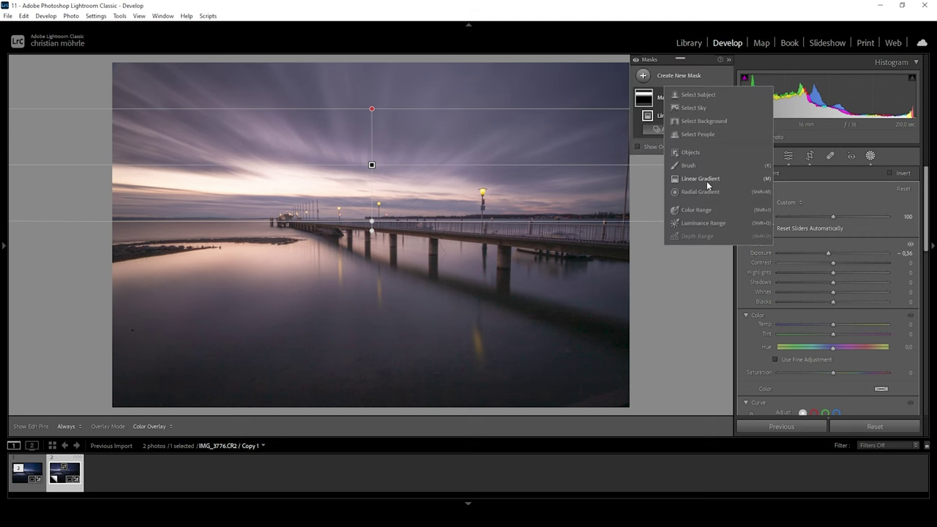
left_click(707, 181)
left_click_drag(386, 65, 386, 154)
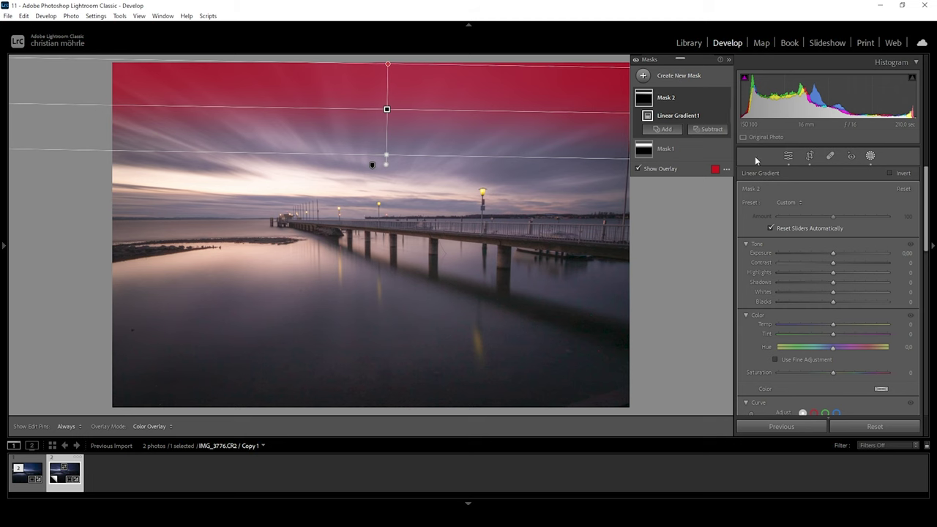
left_click_drag(834, 256, 830, 256)
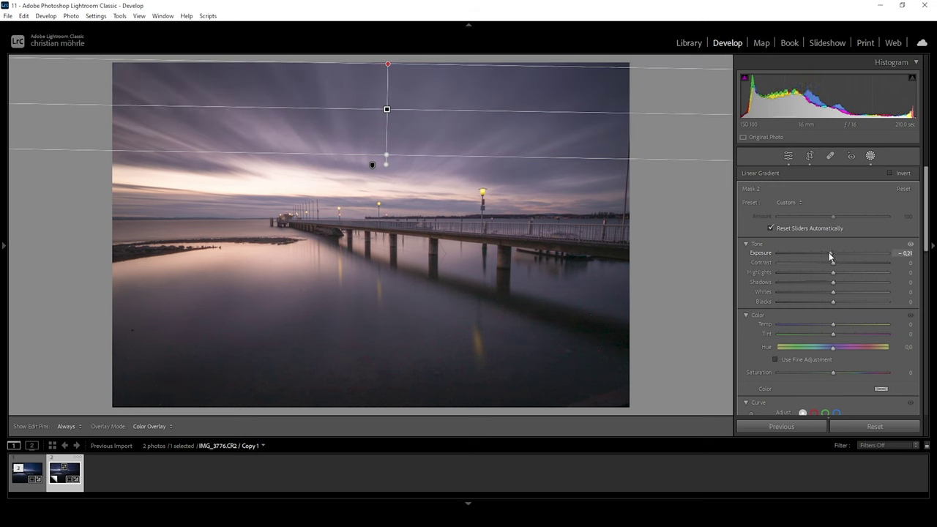
left_click_drag(830, 256, 827, 255)
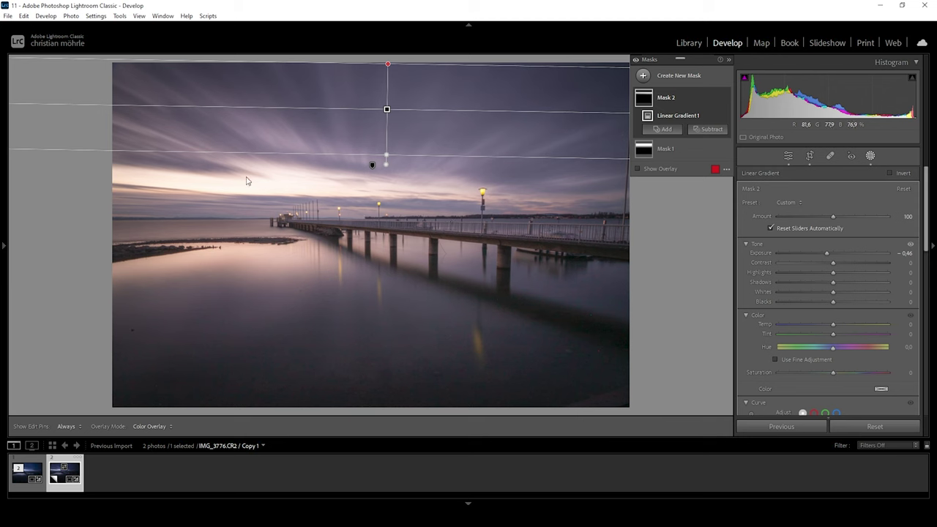
Add a Select Sky mask with Saturation 10 and Clarity 18.
left_click(644, 74)
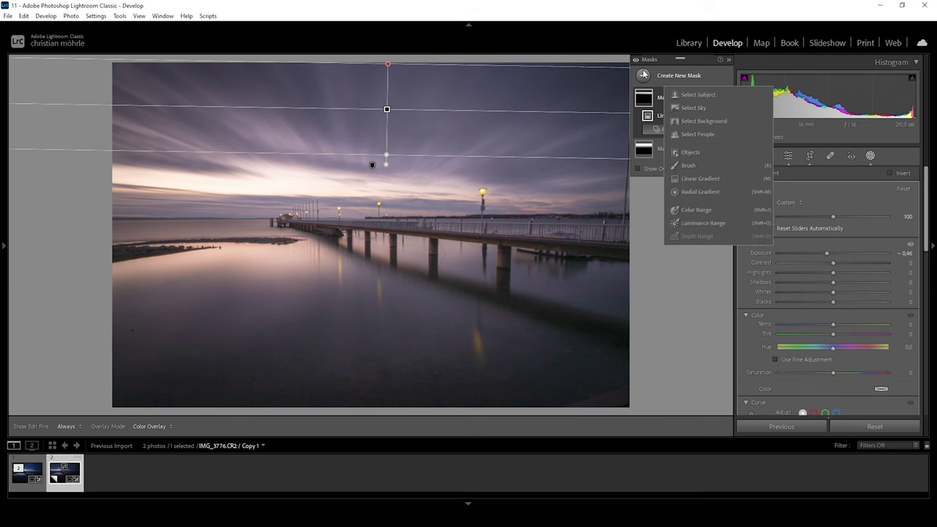
left_click(707, 109)
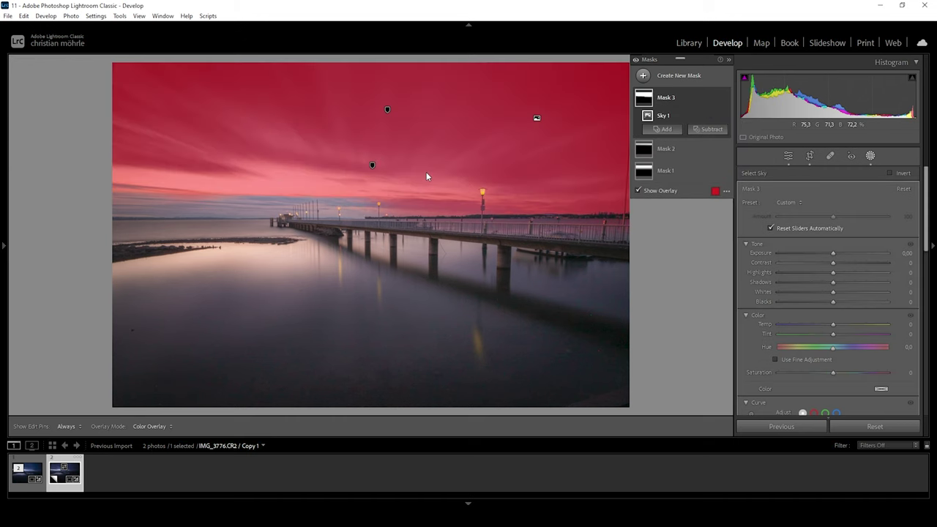
scroll(845, 353, "down", 2)
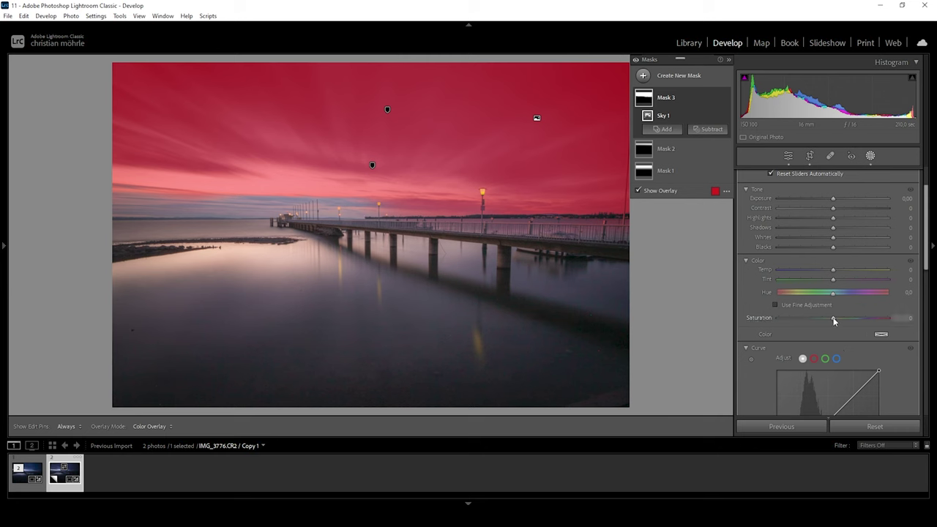
left_click_drag(834, 320, 837, 322)
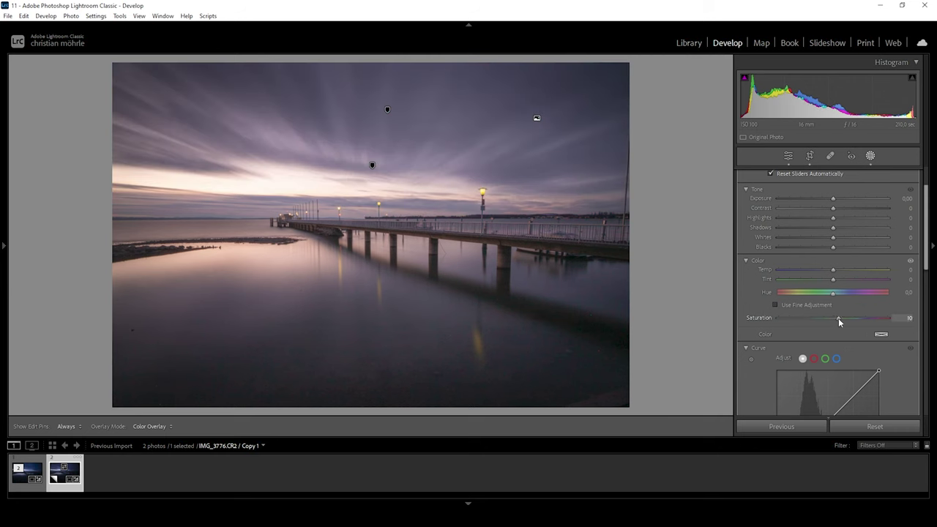
left_click_drag(838, 317, 834, 314)
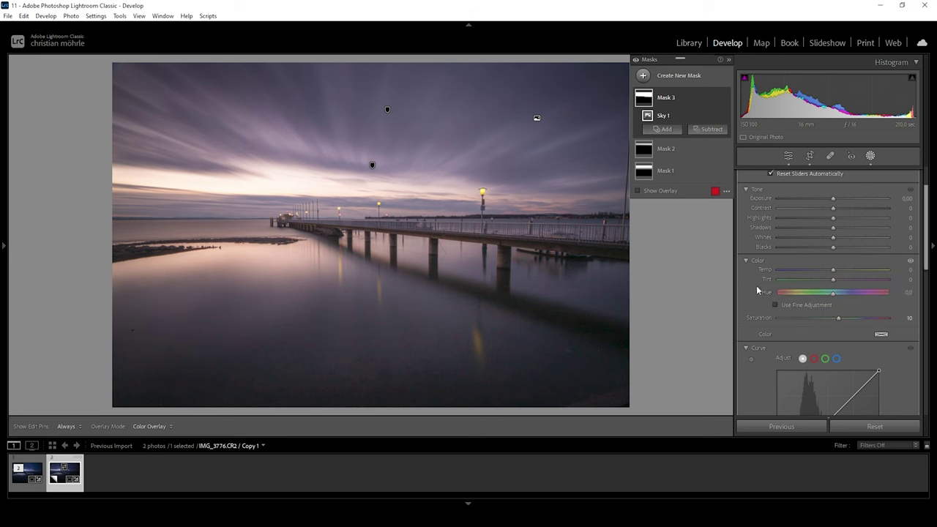
scroll(757, 286, "down", 7)
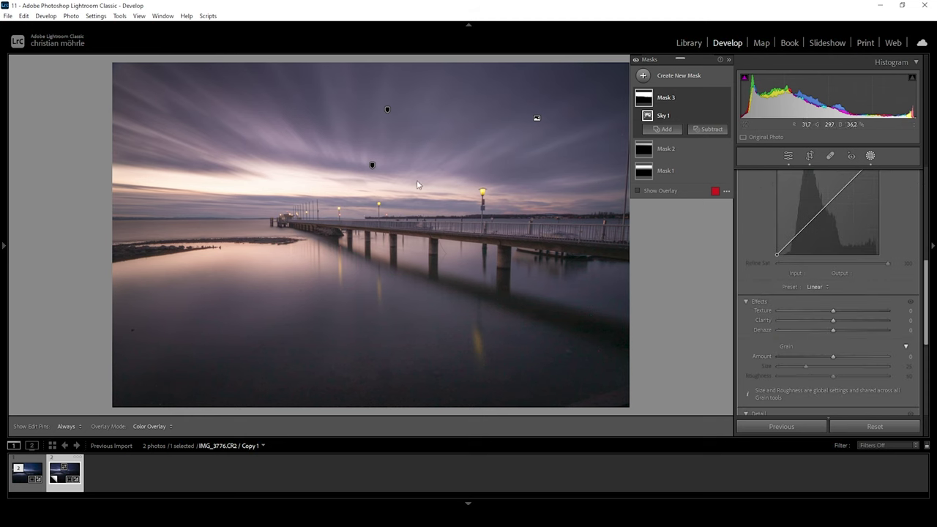
left_click_drag(835, 321, 844, 322)
Draw a radial gradient ellipse along the horizon glow, rotated and positioned over it.
left_click(648, 79)
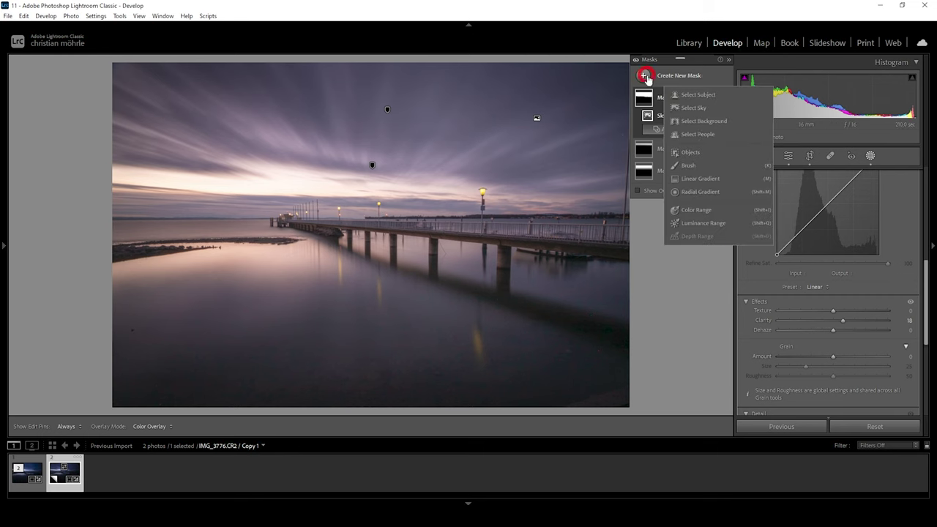
left_click(689, 195)
left_click_drag(233, 188, 601, 231)
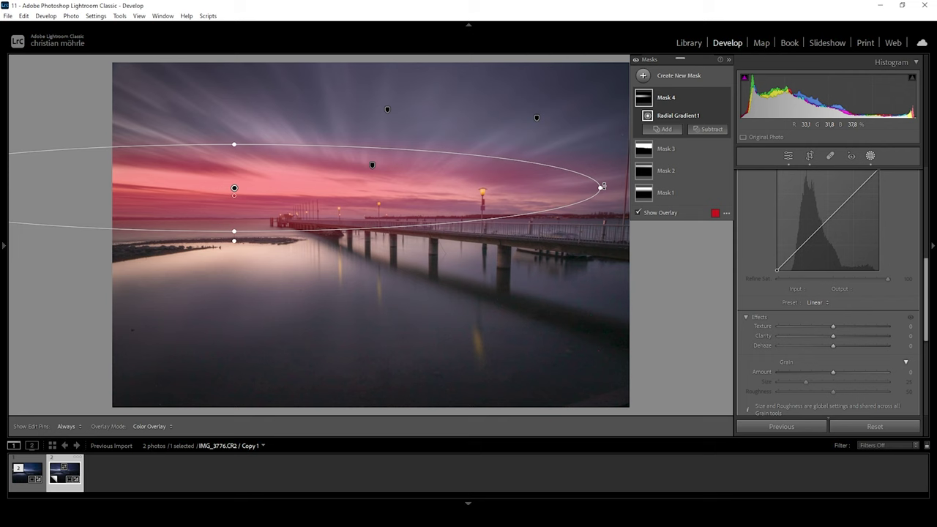
left_click_drag(602, 186, 603, 217)
left_click_drag(215, 189, 265, 183)
left_click_drag(265, 183, 254, 178)
Raise the radial mask's Blacks to +25 and Temp to +38.
scroll(876, 278, "up", 3)
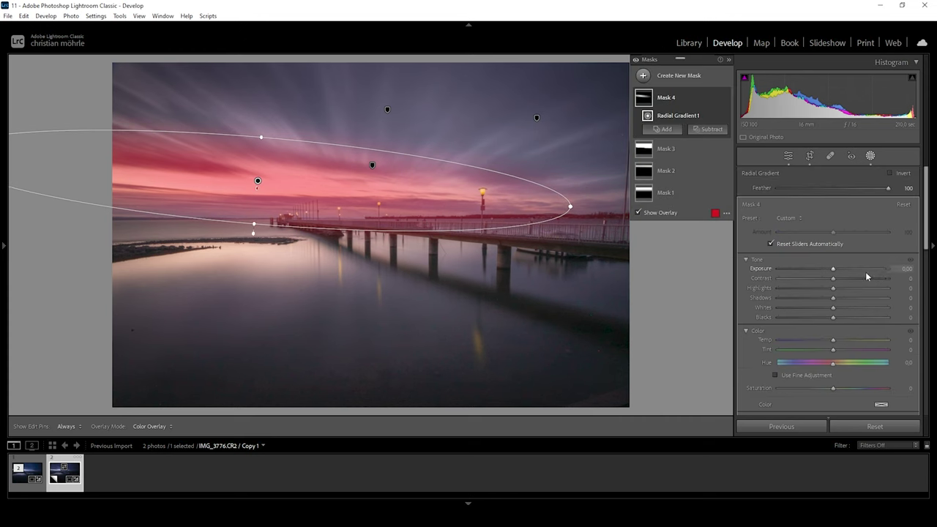
left_click_drag(834, 318, 811, 344)
scroll(834, 330, "down", 10)
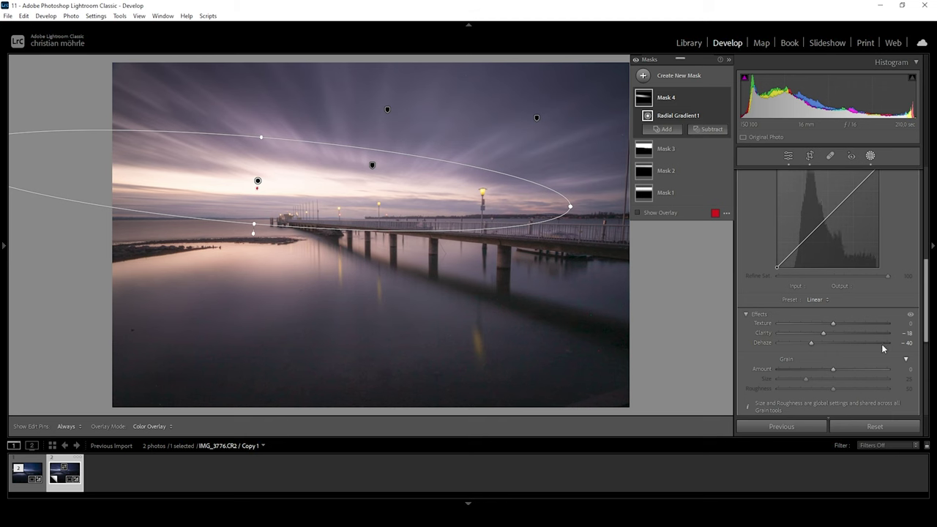
scroll(885, 349, "up", 5)
left_click_drag(828, 284, 840, 287)
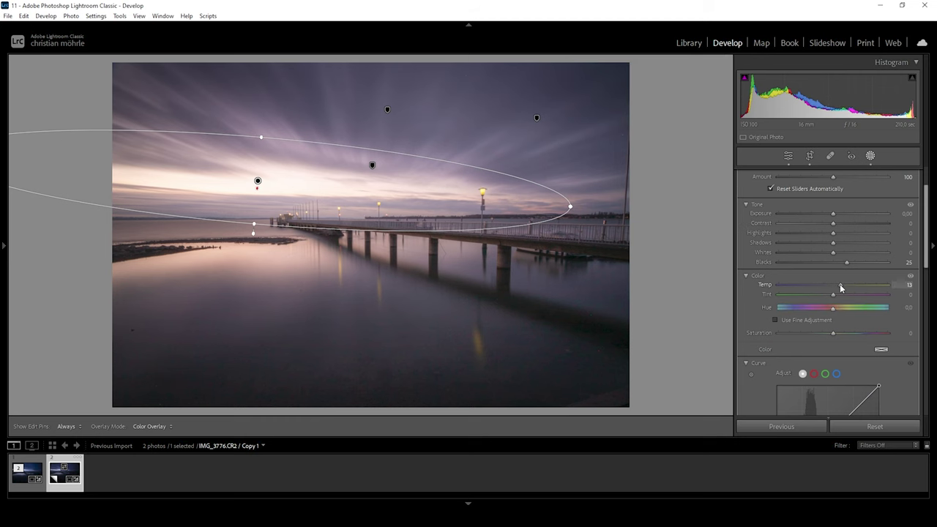
left_click_drag(842, 288, 853, 286)
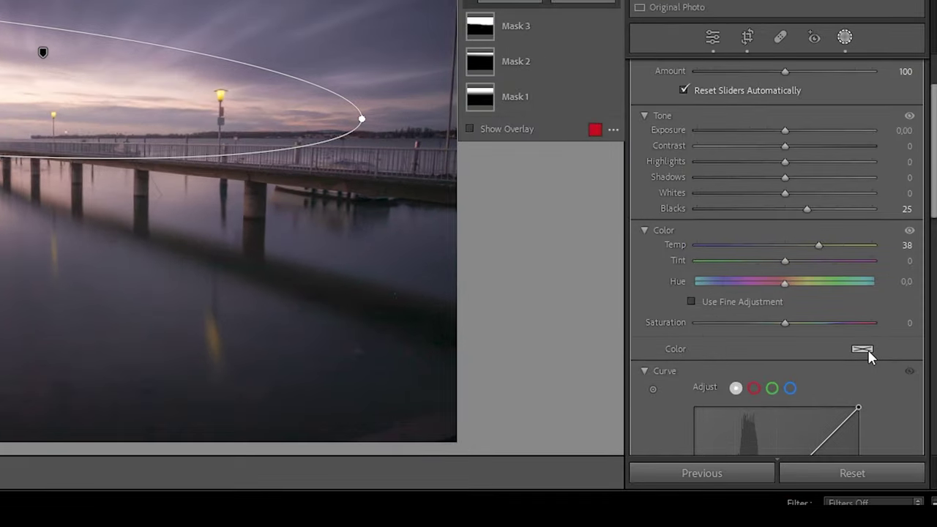
Give the radial mask a light peach colour tint with slightly reduced saturation.
left_click(863, 350)
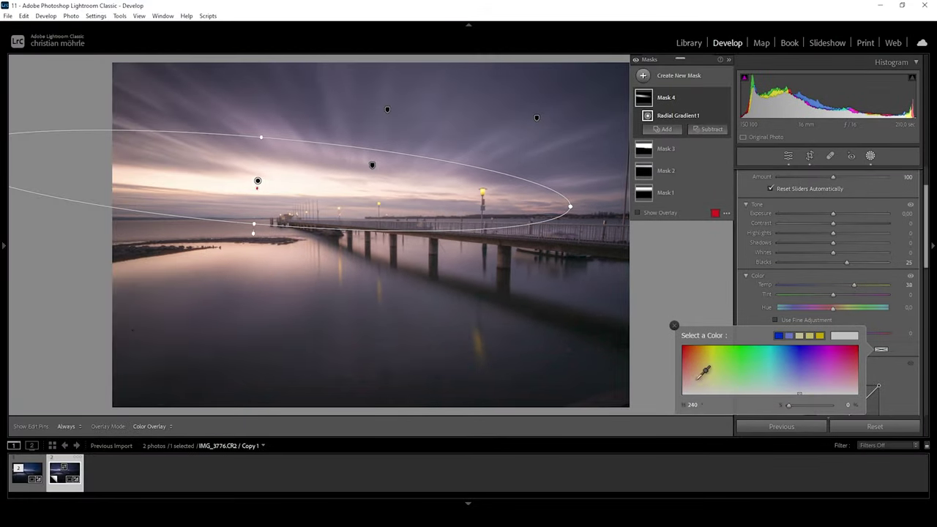
left_click_drag(577, 381, 561, 398)
left_click_drag(693, 381, 703, 379)
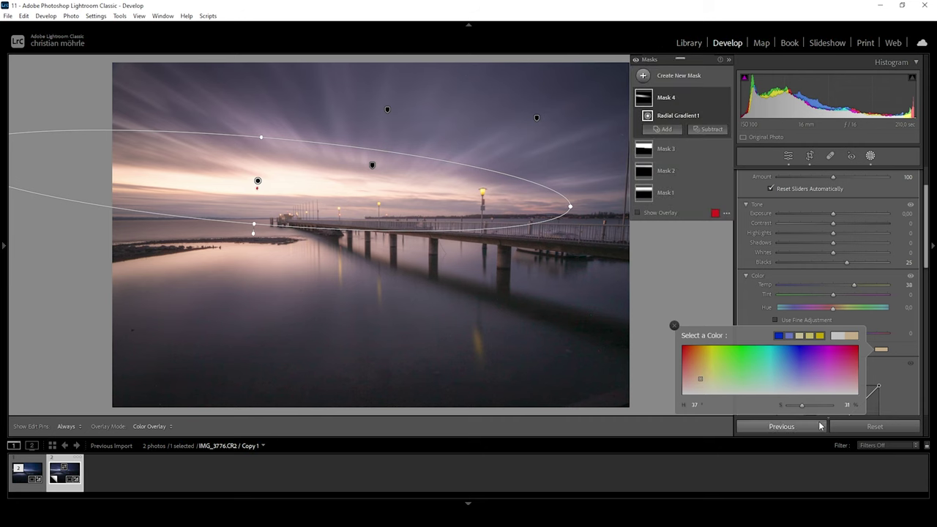
left_click_drag(802, 407, 800, 411)
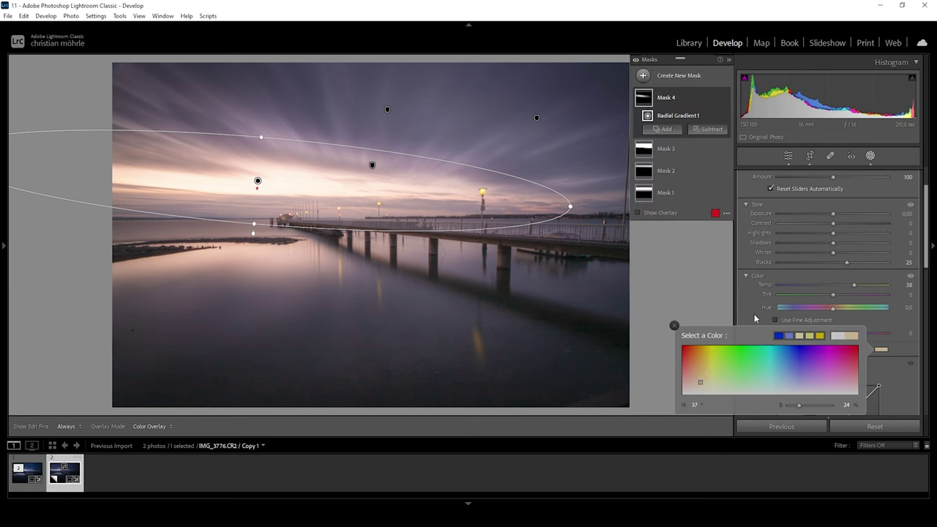
left_click(753, 311)
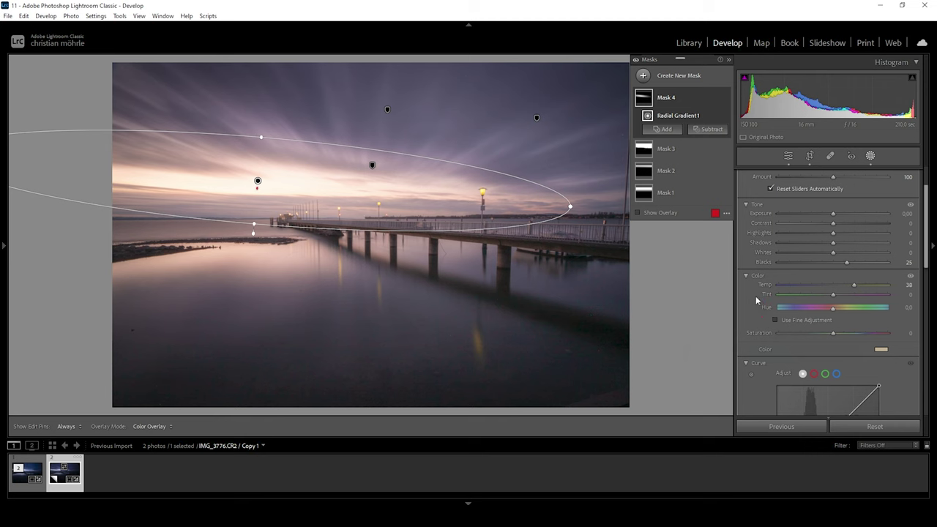
left_click(643, 76)
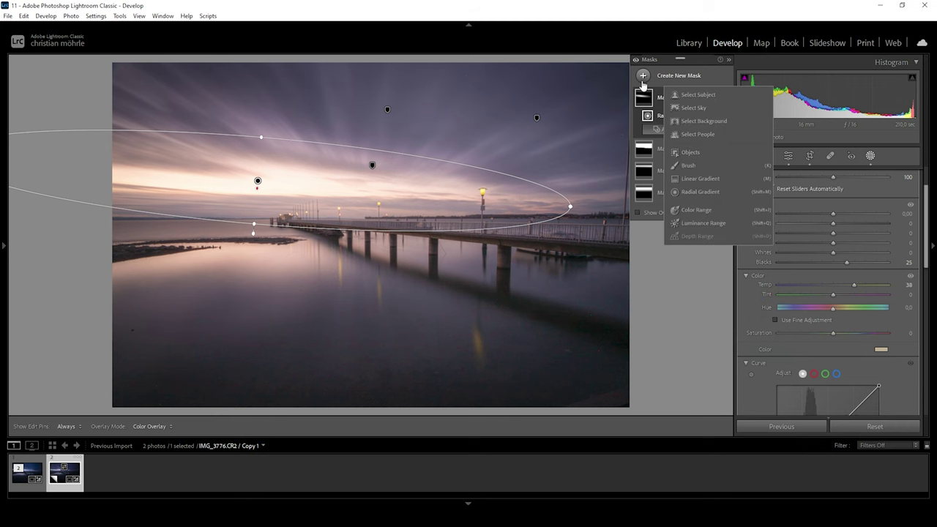
Add a linear gradient over the upper-right sky with Temp -7, then exit masking.
left_click(703, 185)
left_click_drag(565, 71, 496, 238)
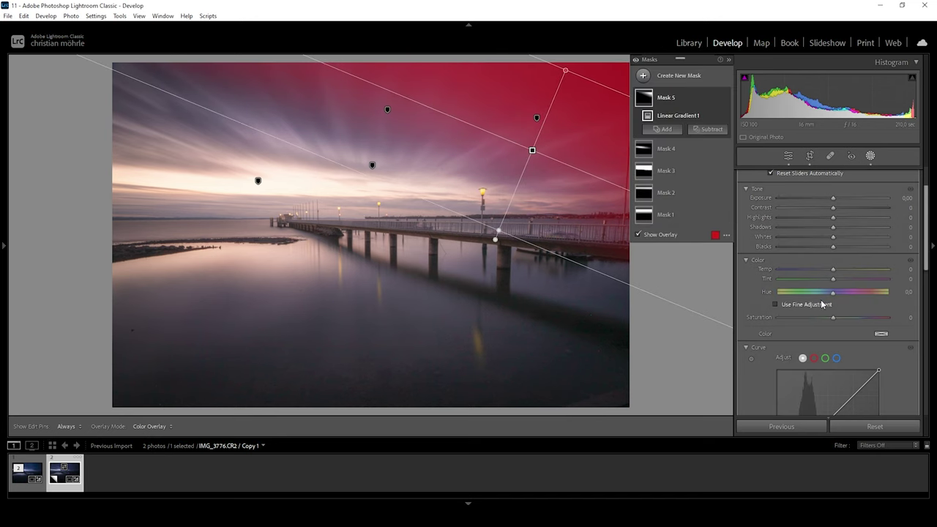
left_click_drag(834, 272, 830, 271)
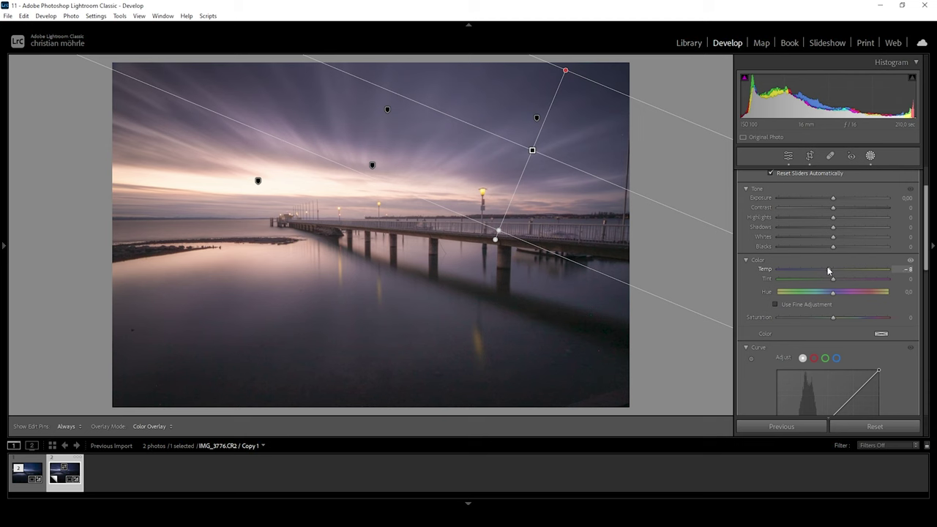
left_click_drag(830, 271, 828, 268)
left_click(872, 156)
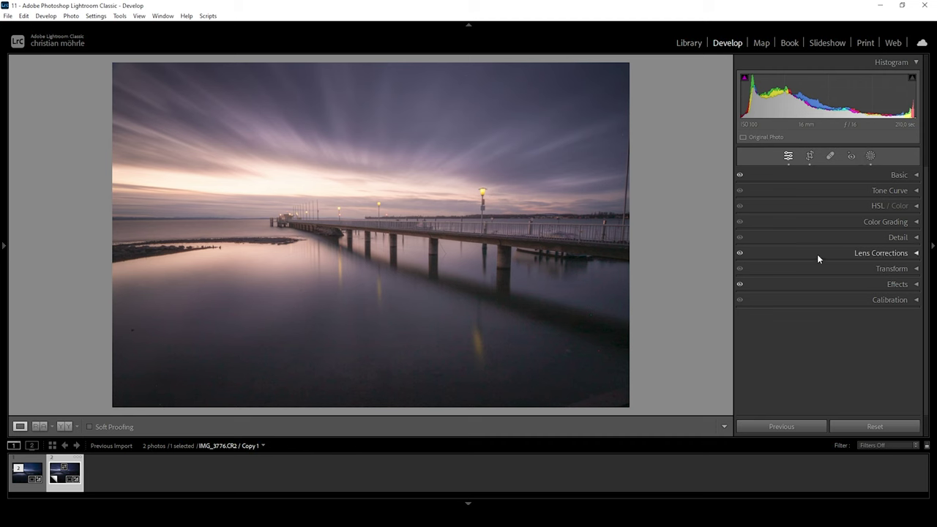
In Color Grading, set the Highlights wheel to Hue 35 and Saturation 85.
left_click(916, 223)
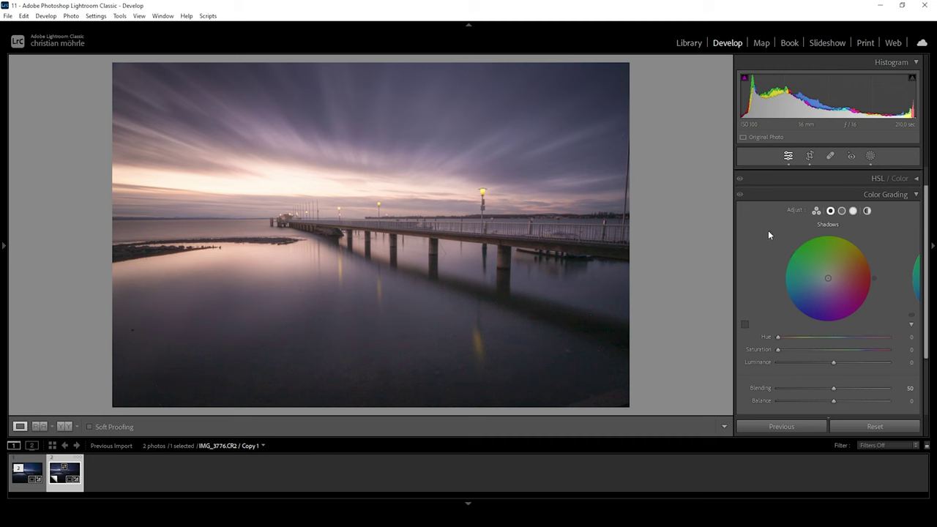
left_click(854, 211)
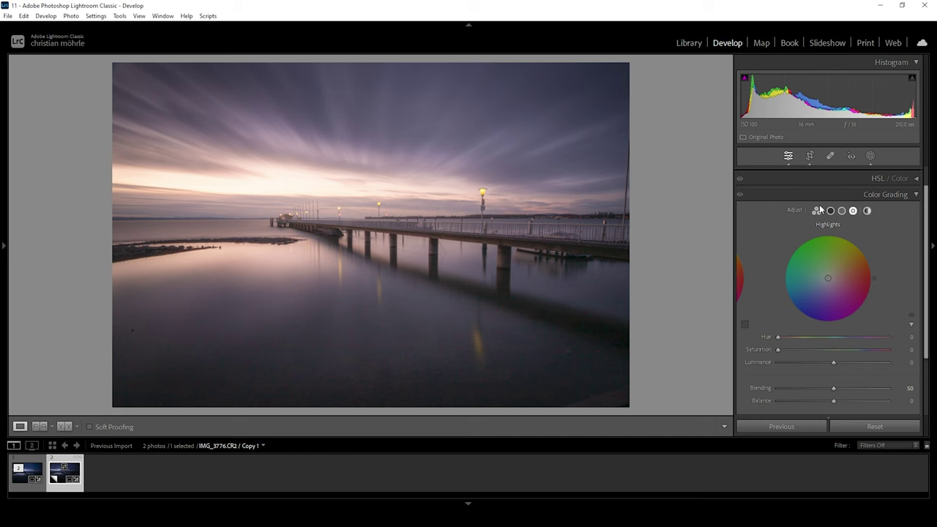
left_click_drag(778, 337, 792, 341)
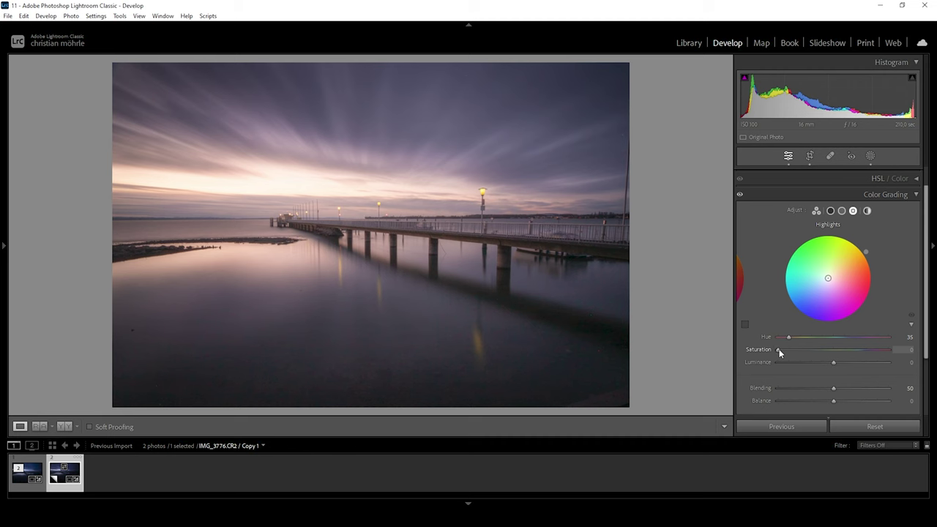
left_click_drag(779, 351, 872, 355)
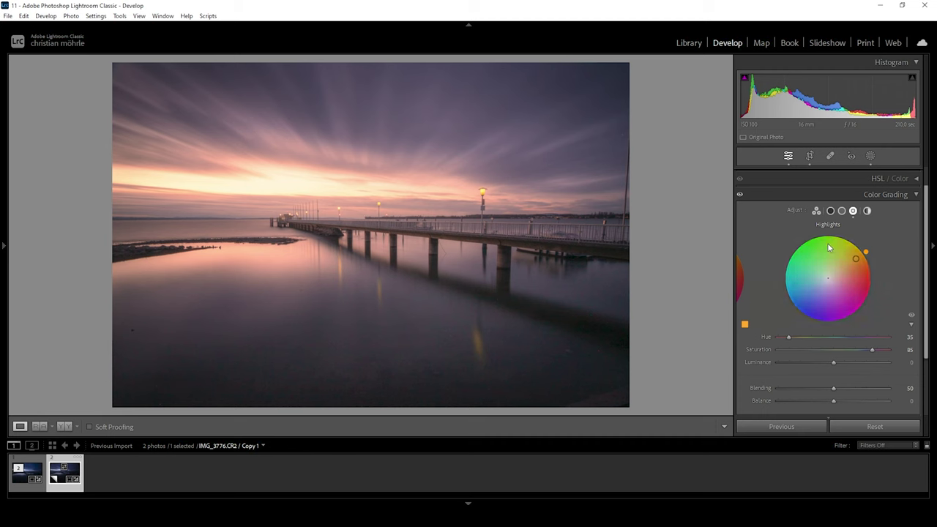
Set the Midtones color grade to Hue 220 and Saturation 6.
left_click(841, 210)
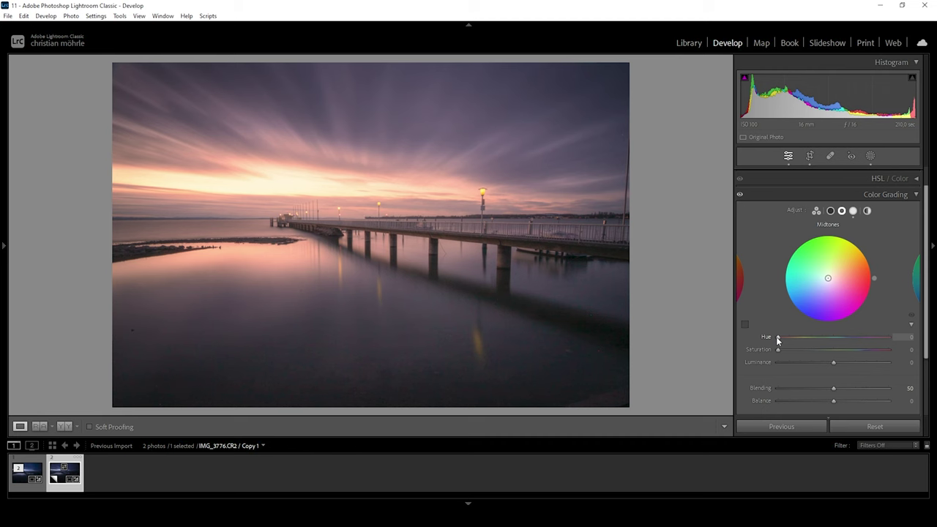
left_click_drag(779, 336, 817, 353)
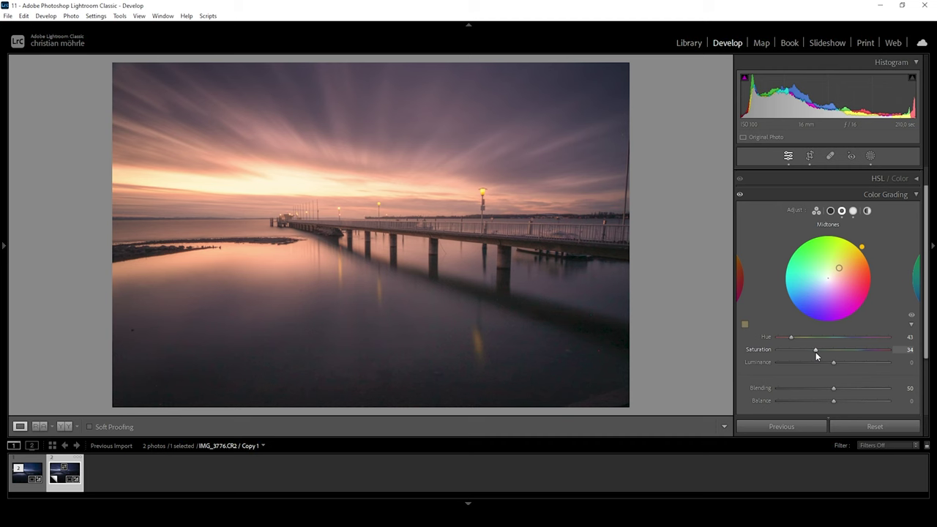
left_click_drag(791, 339, 845, 345)
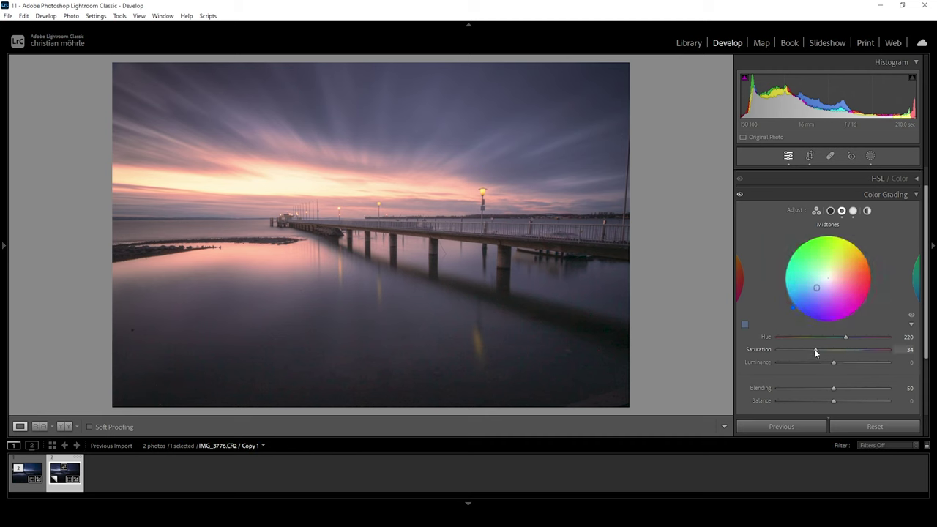
left_click_drag(816, 353, 786, 355)
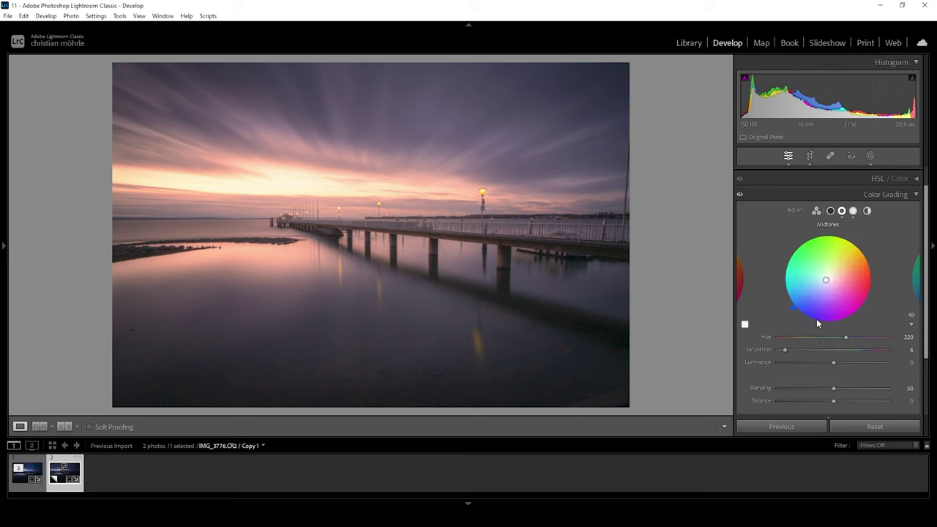
Set Shadows to Hue 219, Saturation 6, compare grading on/off, then collapse Color Grading.
left_click(830, 210)
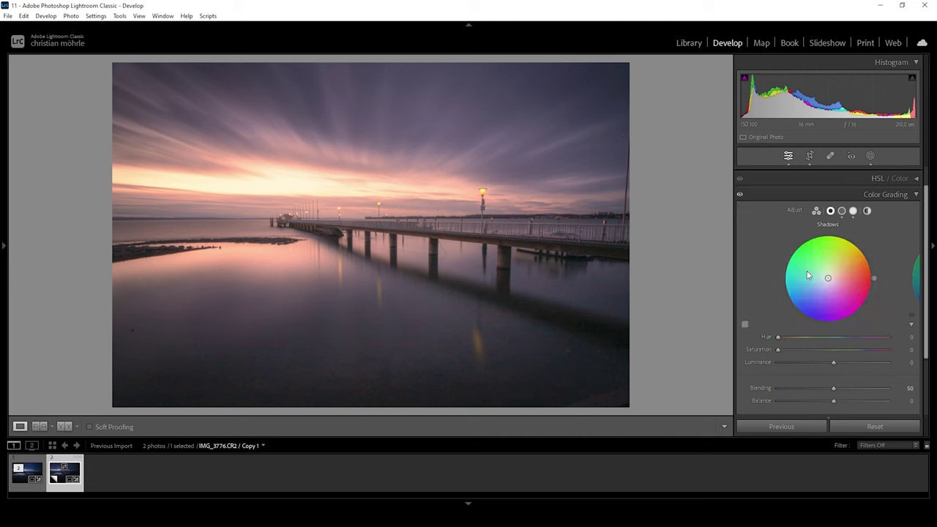
left_click_drag(781, 337, 847, 349)
left_click_drag(778, 349, 784, 349)
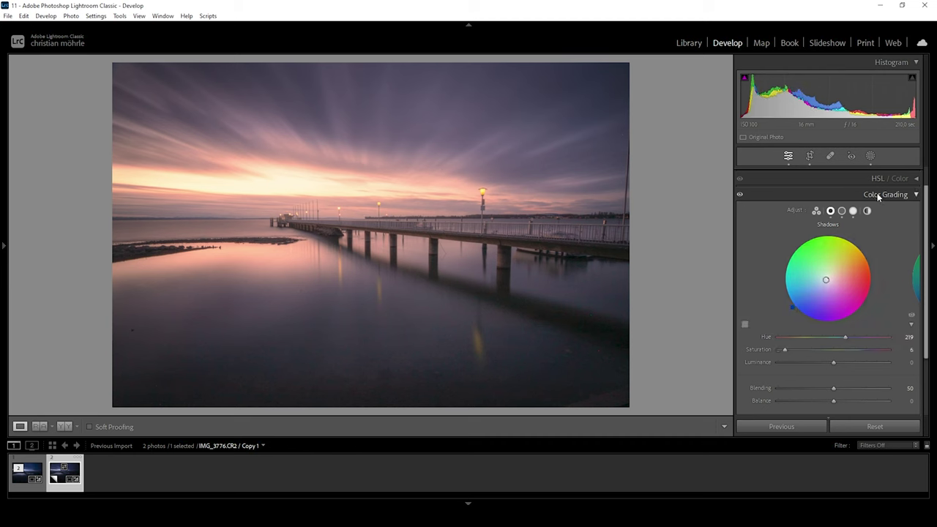
left_click(741, 196)
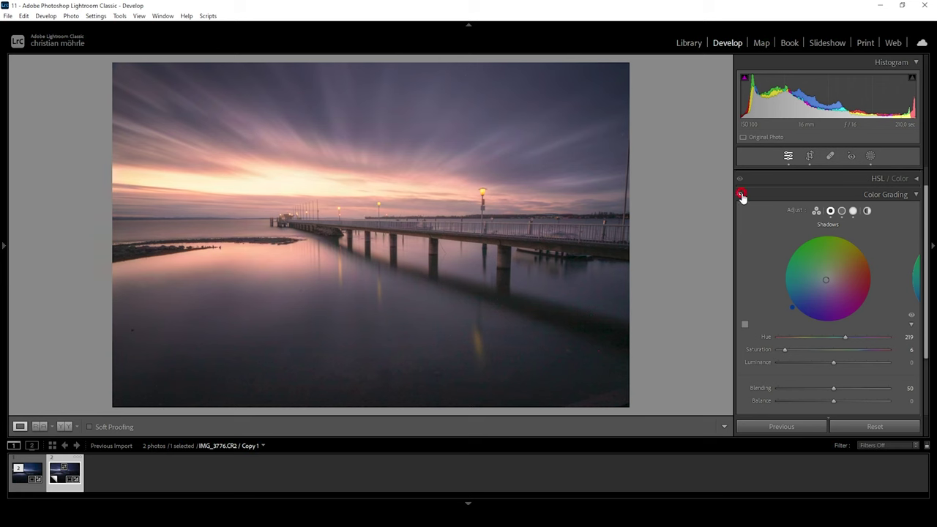
left_click(886, 195)
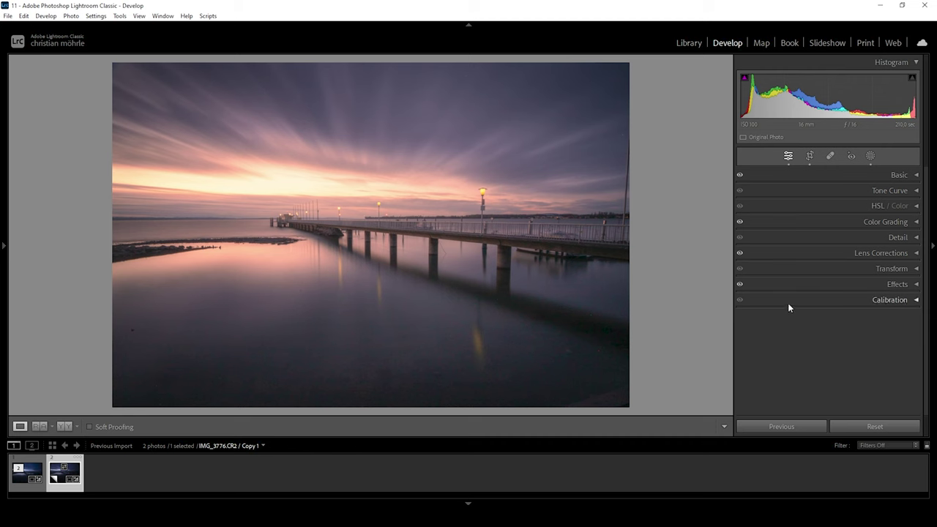
In Calibration, set Red Primary Hue +61, Green Primary Hue +16, Blue Primary Saturation +36.
left_click(861, 301)
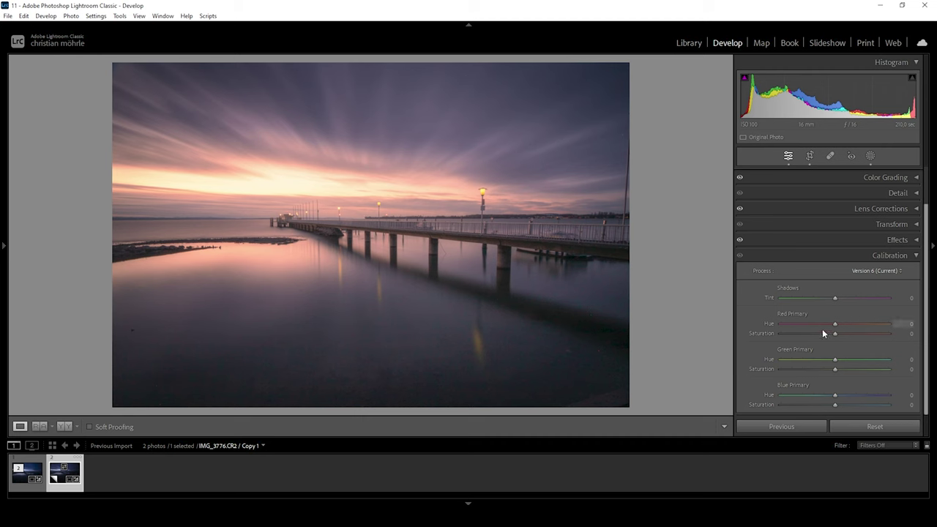
left_click_drag(836, 326, 868, 322)
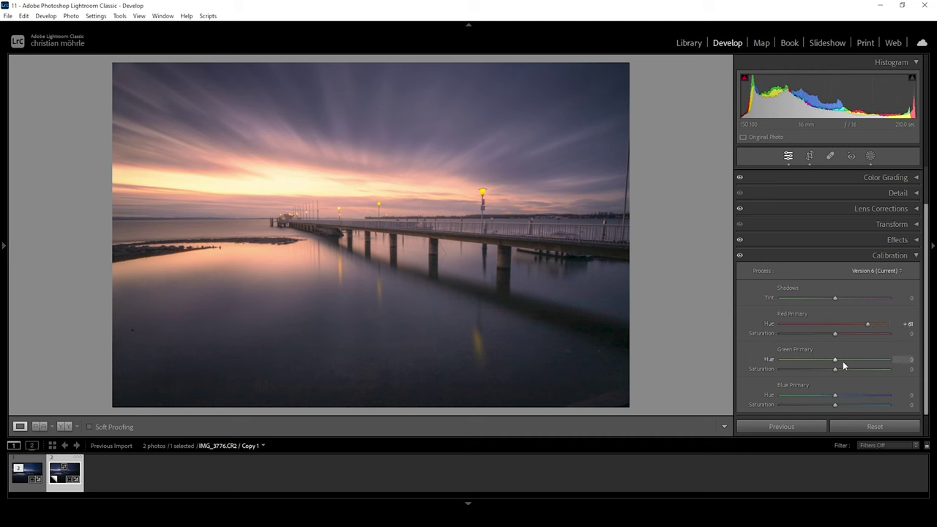
left_click_drag(840, 359, 844, 360)
left_click_drag(835, 404, 857, 404)
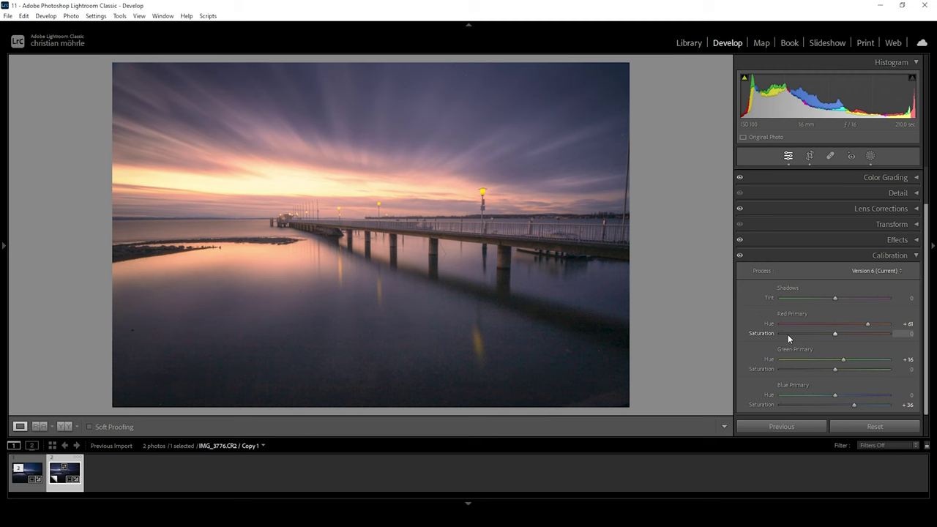
left_click(907, 254)
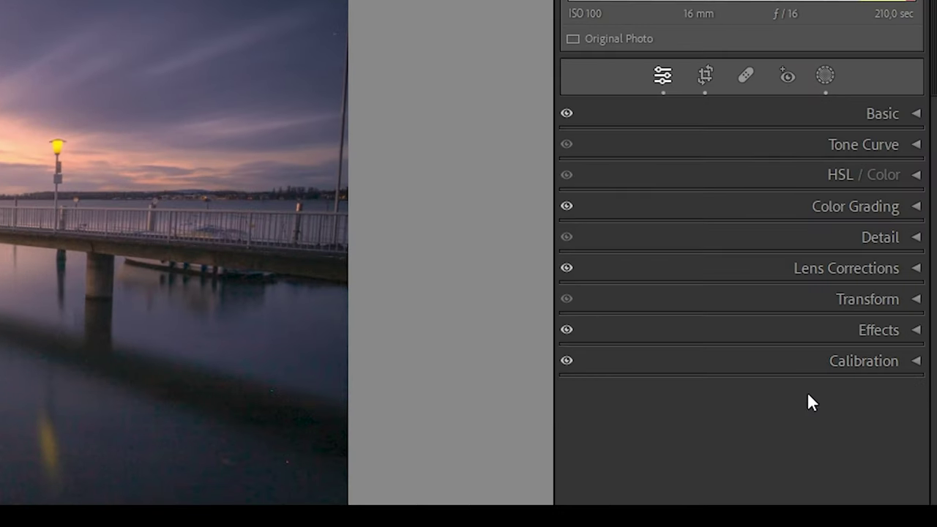
Set Detail sharpening to Amount 69, Radius 0.5, Detail 100 and Masking 68.
left_click(835, 236)
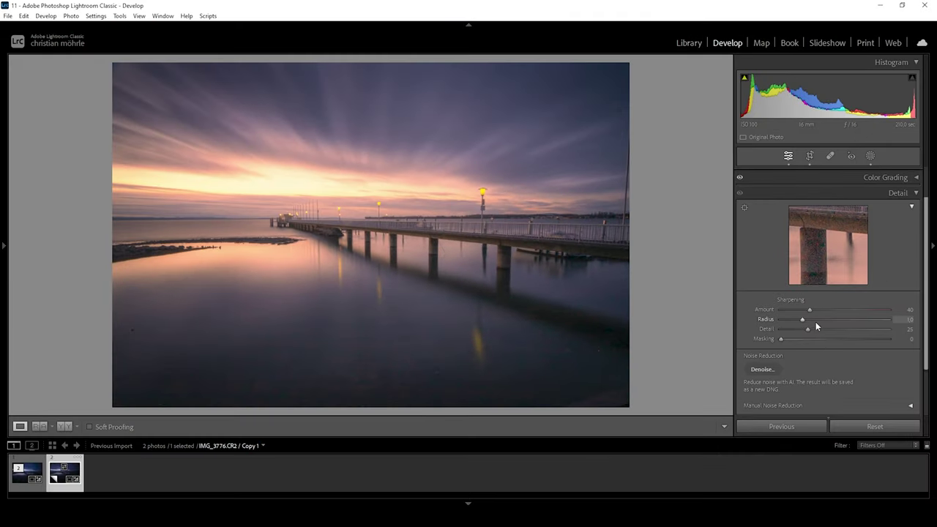
left_click_drag(816, 322, 892, 329)
left_click_drag(780, 339, 855, 339)
left_click_drag(810, 309, 832, 311)
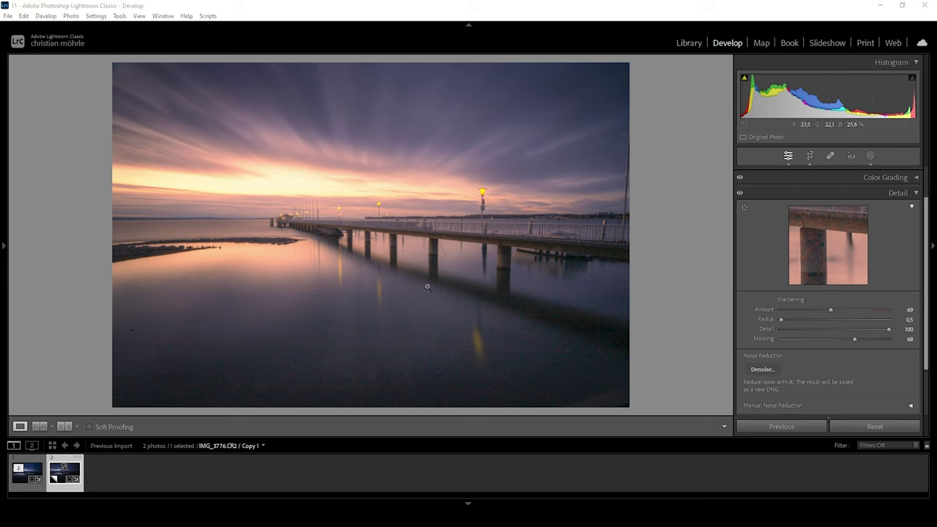
Reveal the Manual Noise Reduction settings and bring up the AI Denoise enhance preview.
scroll(929, 232, "down", 1)
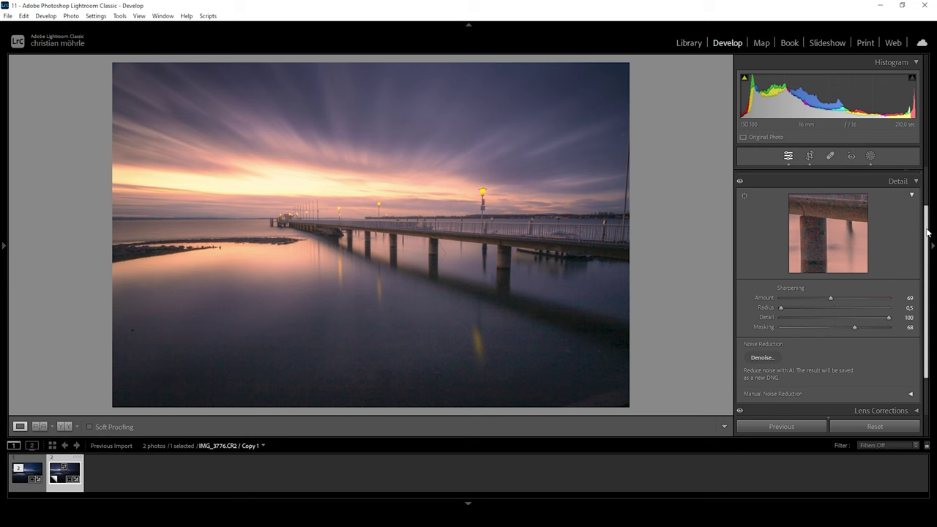
scroll(905, 265, "down", 3)
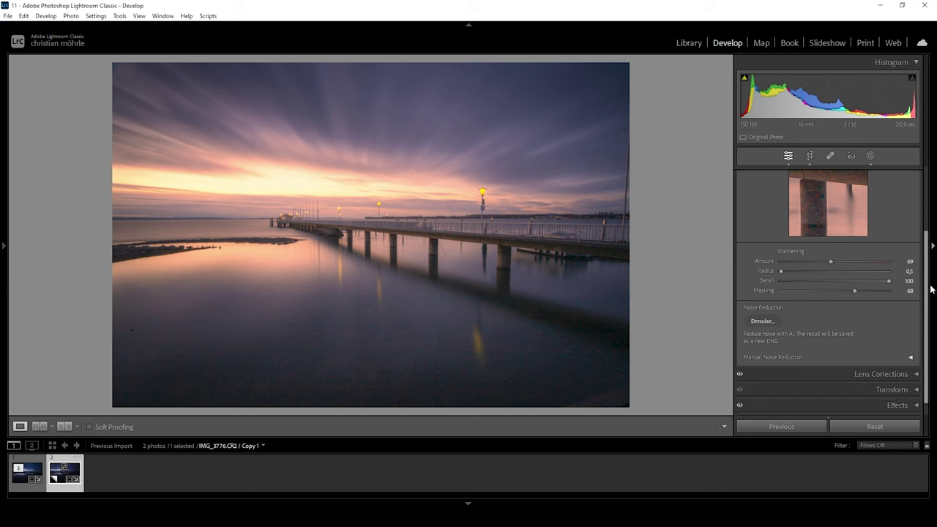
left_click(913, 359)
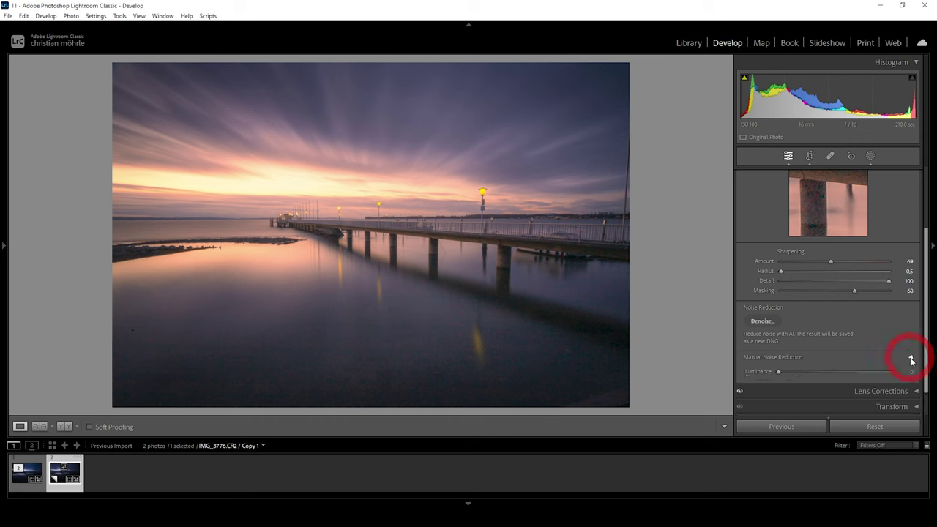
scroll(924, 302, "down", 3)
left_click_drag(929, 308, 924, 310)
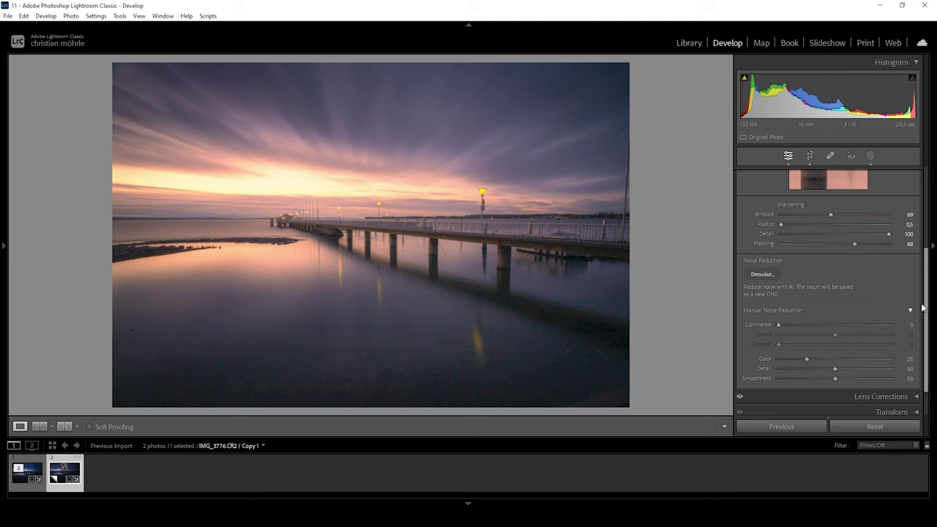
left_click_drag(927, 308, 927, 301)
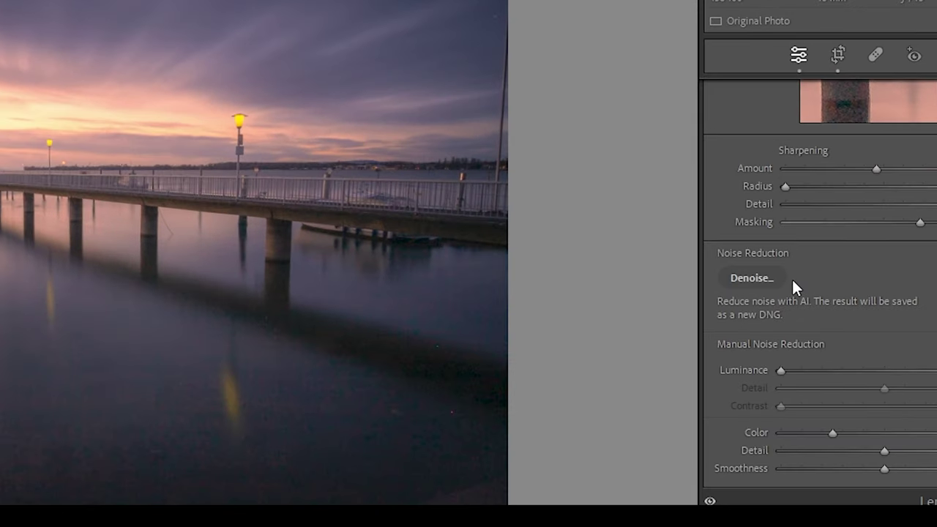
left_click(769, 284)
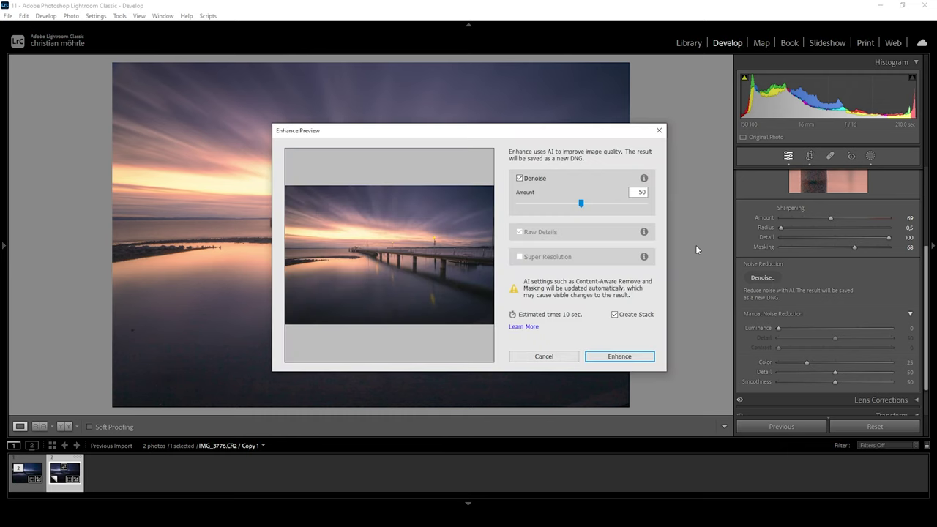
left_click(406, 202)
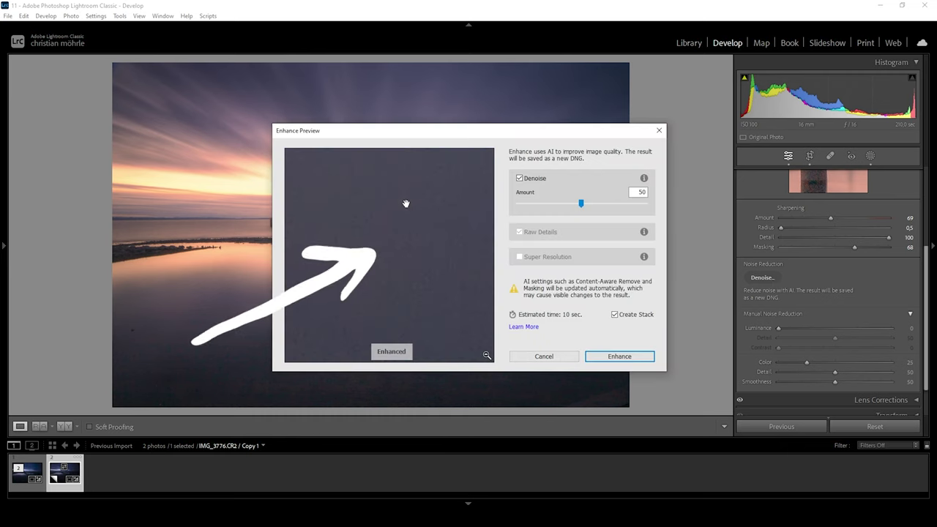
left_click(405, 246)
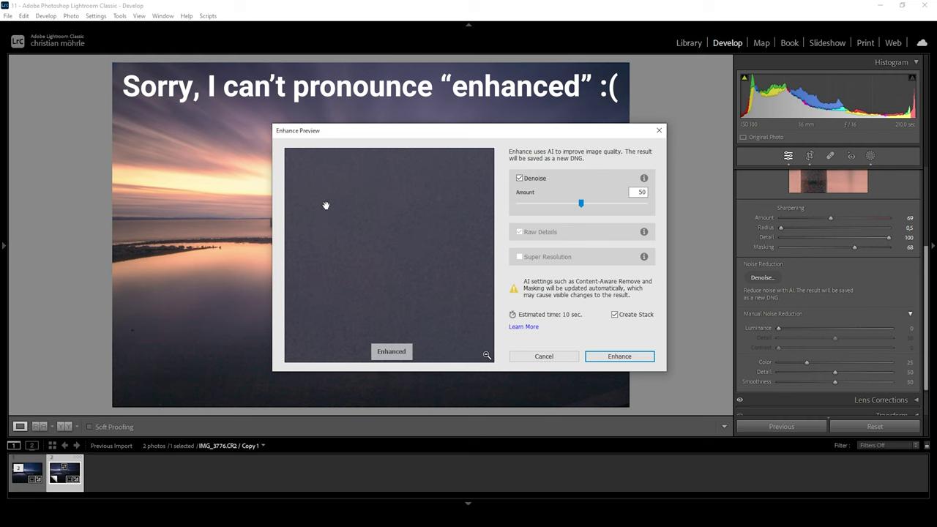
left_click(408, 184)
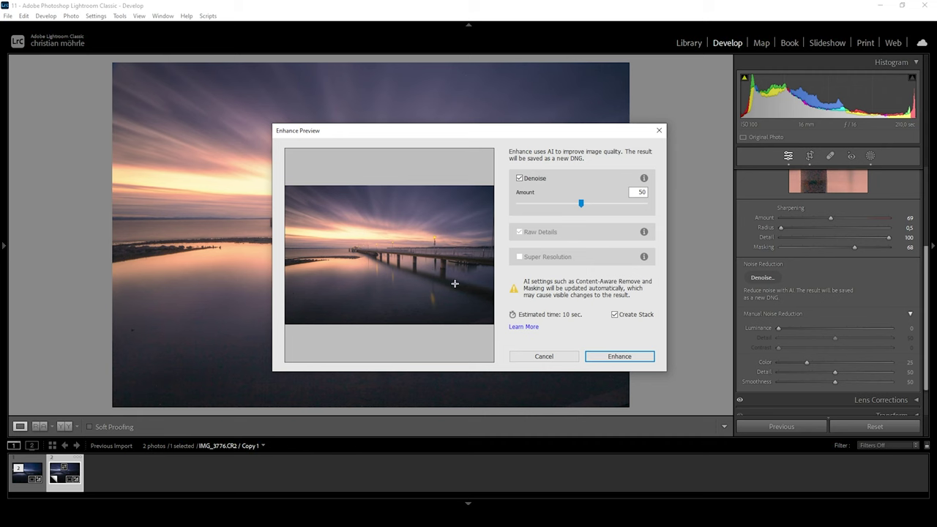
left_click_drag(440, 264, 383, 252)
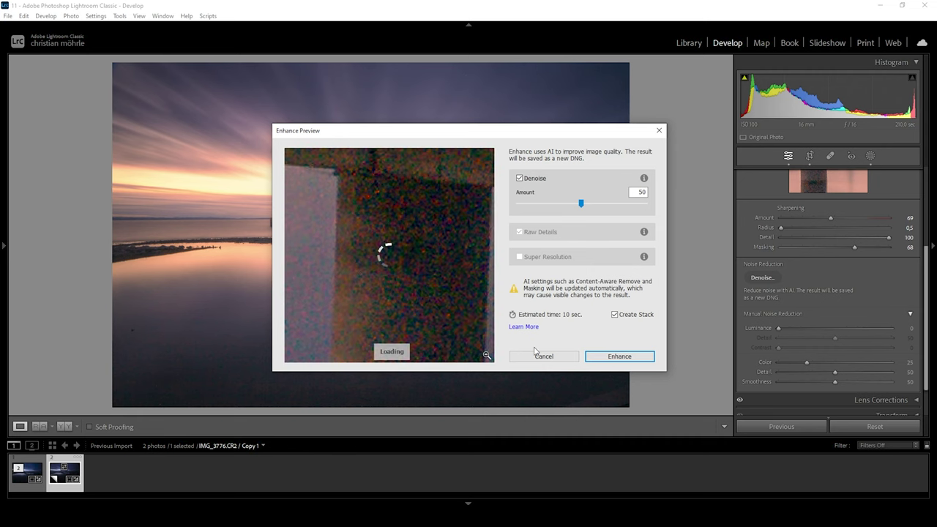
left_click(374, 234)
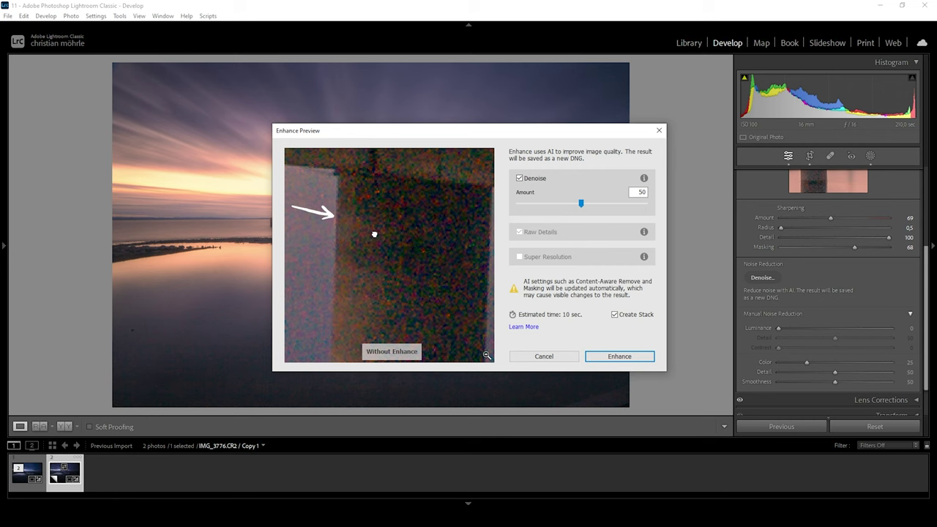
left_click_drag(374, 235, 375, 232)
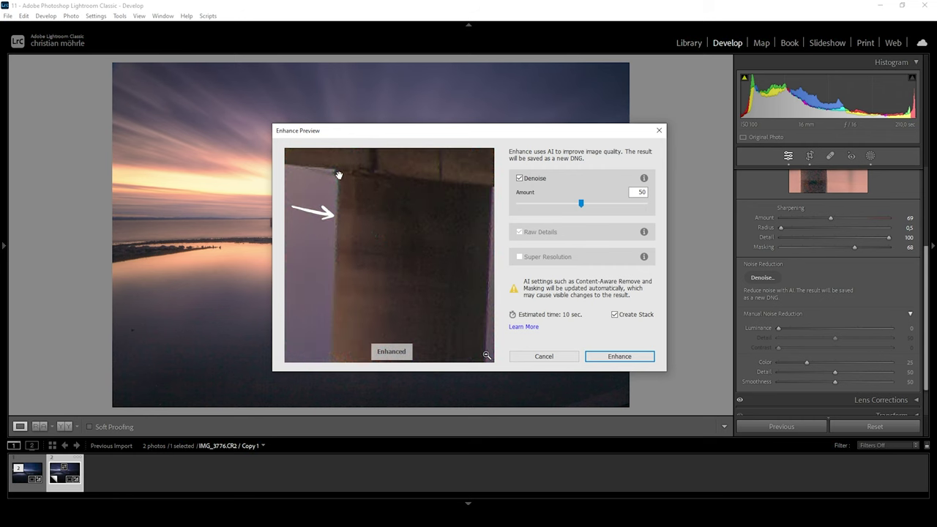
left_click_drag(355, 253, 421, 244)
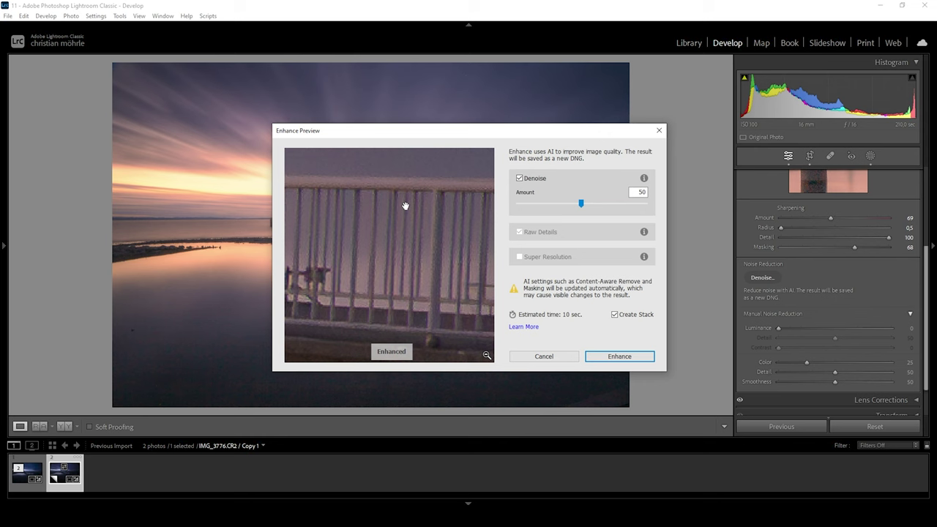
left_click_drag(405, 206, 389, 258)
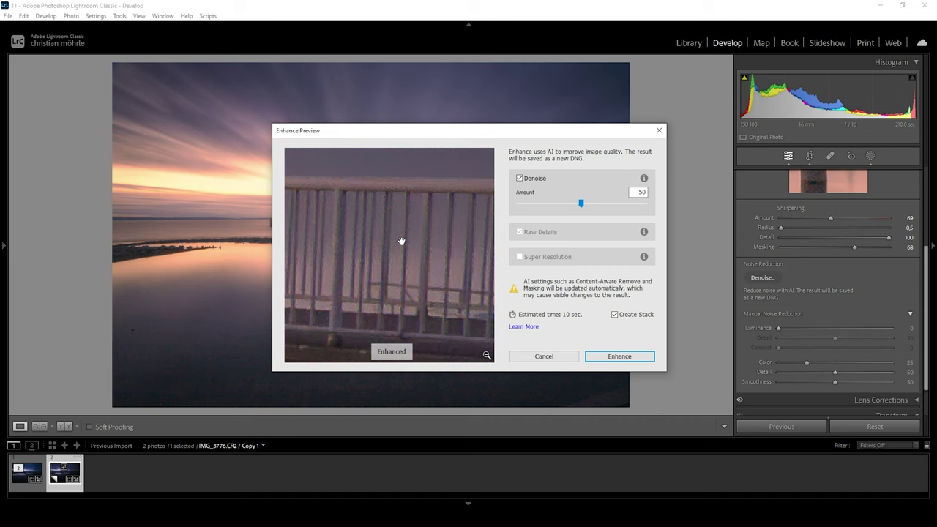
left_click_drag(402, 244, 433, 307)
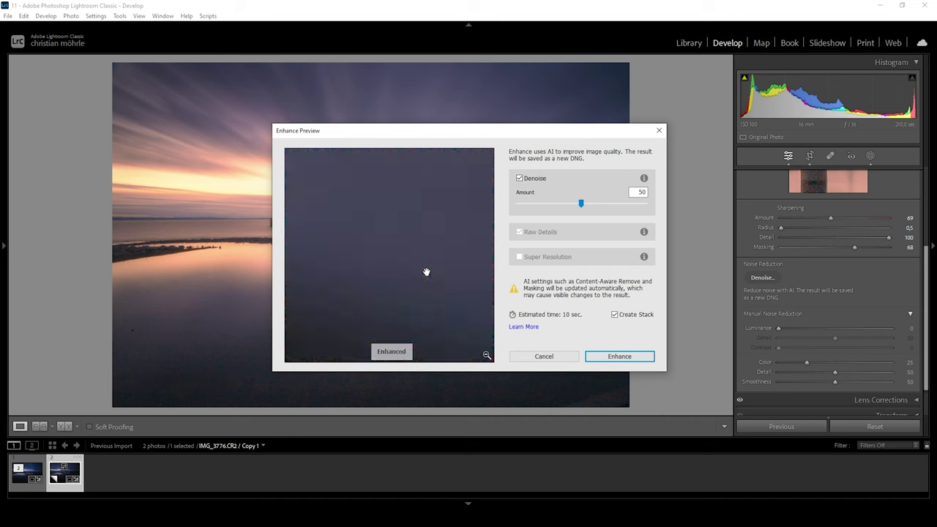
Compare the dark area, raise Denoise Amount from 50 to 58, and create the enhanced DNG.
left_click_drag(442, 293, 388, 246)
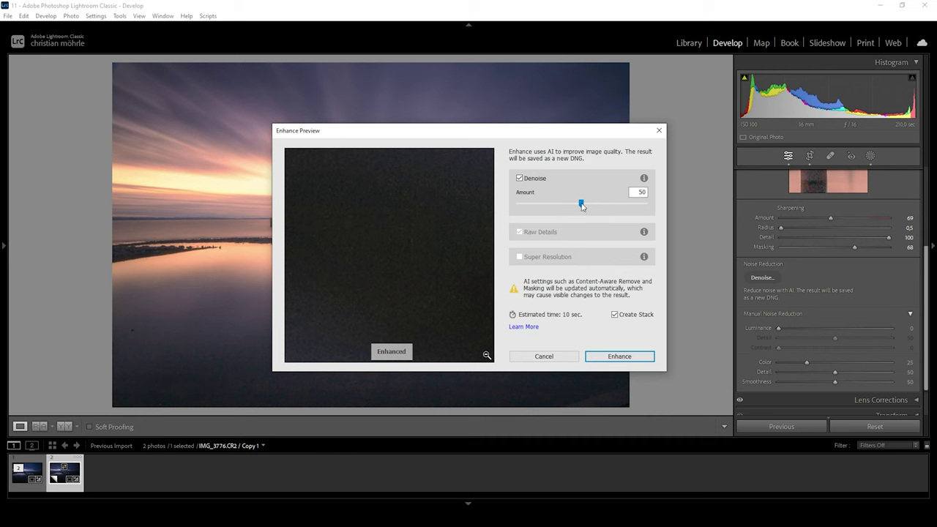
left_click_drag(582, 207, 596, 209)
left_click(620, 356)
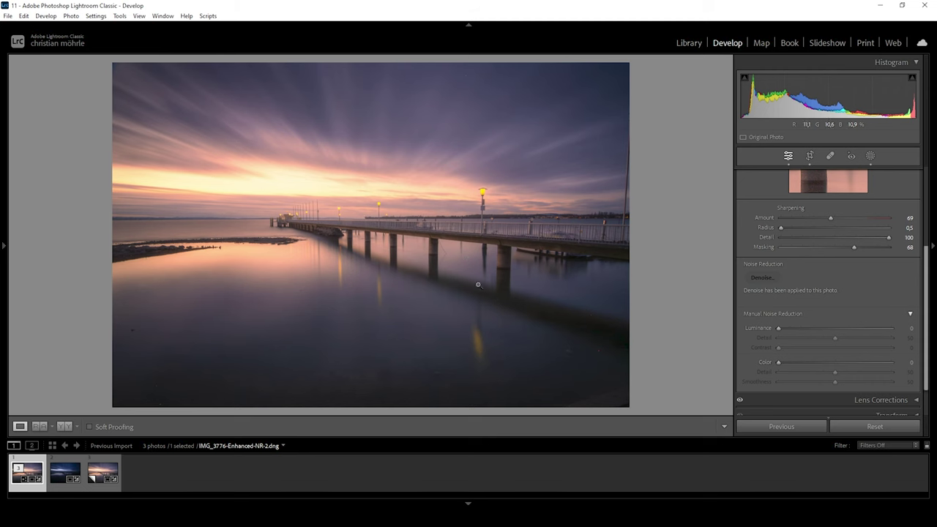
Send IMG_3776-Enhanced-NR-2.dng from the filmstrip to Adobe Photoshop 2023 via Edit In.
right_click(15, 488)
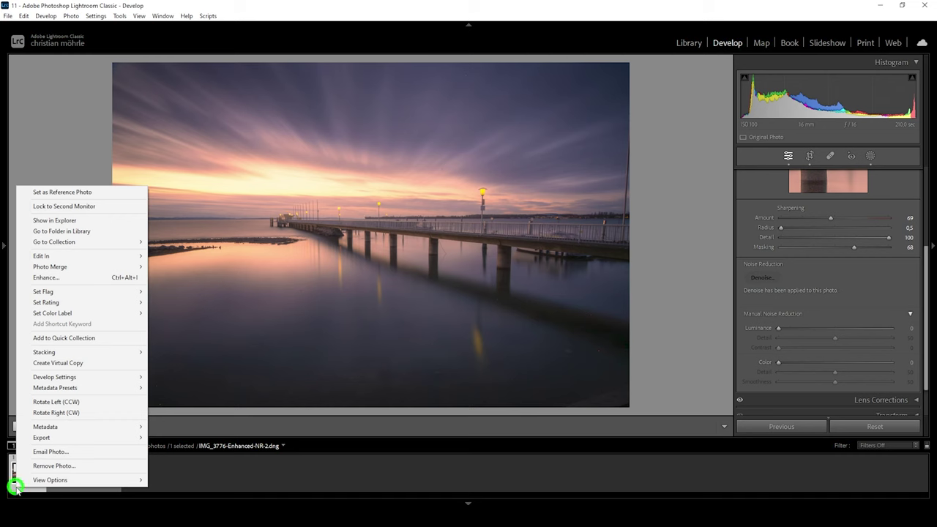
mouse_move(108, 260)
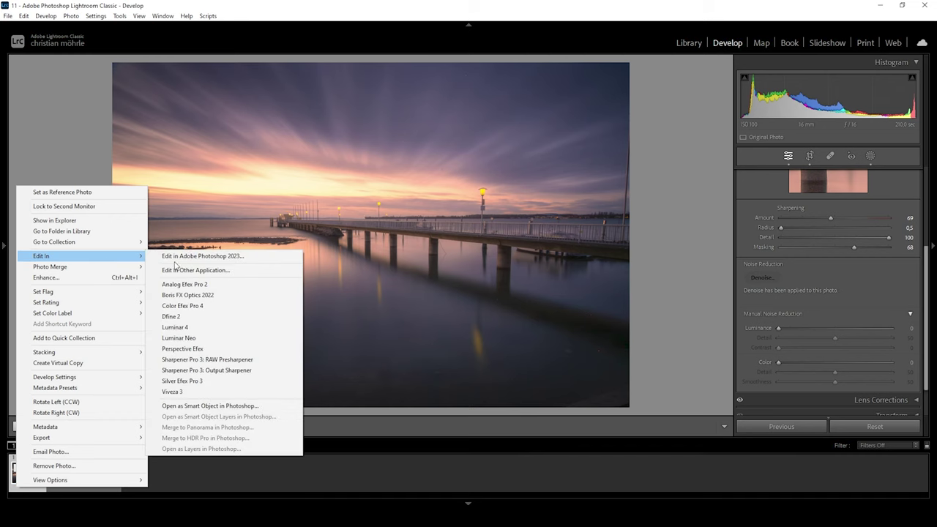
left_click(210, 258)
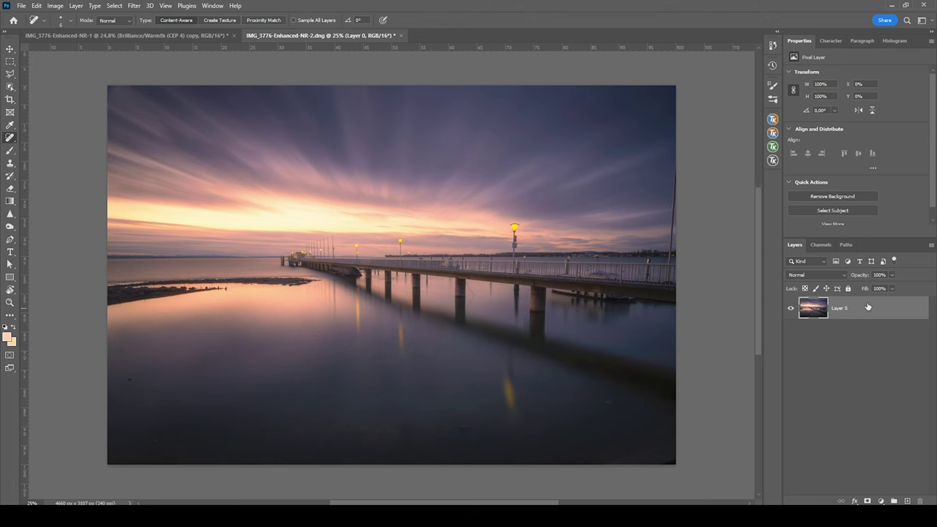
Duplicate Layer 0 into Layer 0 copy and zoom in on the image's right edge.
key("ctrl+j")
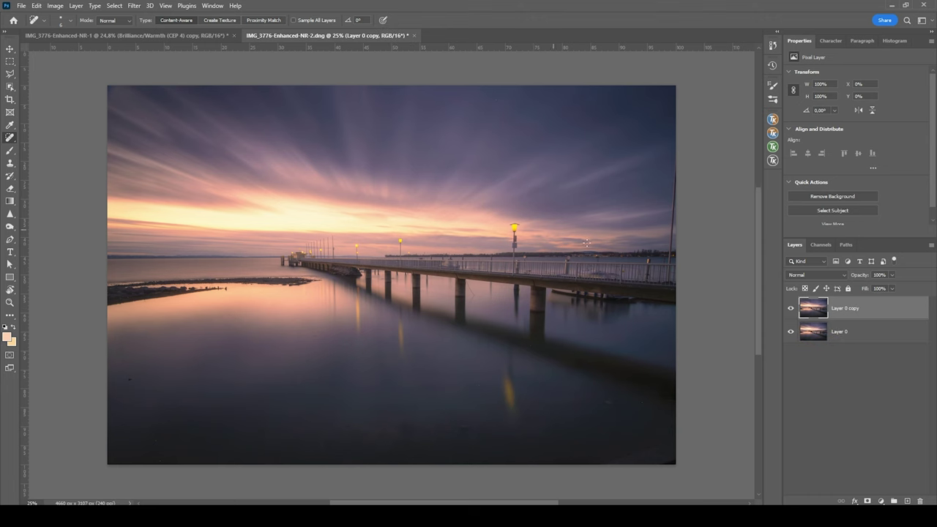
scroll(674, 233, "up", 5)
scroll(547, 273, "up", 4)
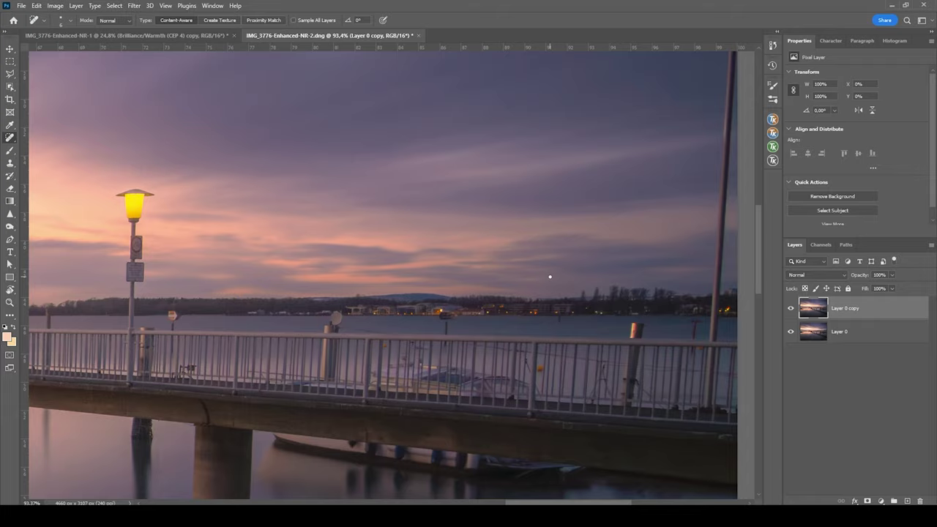
scroll(545, 269, "right", 2)
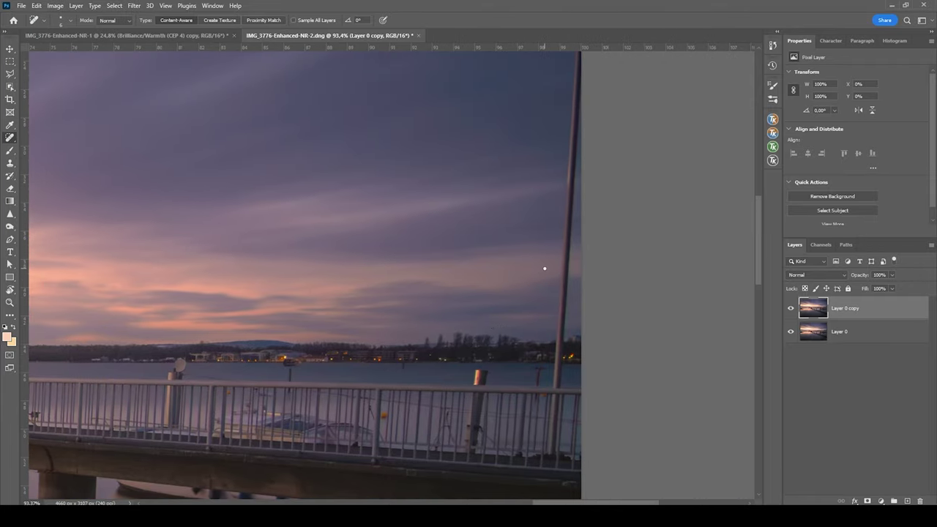
scroll(545, 270, "up", 1)
Outline the right-edge pole with the Polygonal Lasso and Content-Aware Fill it away.
key("l")
scroll(567, 399, "right", 1)
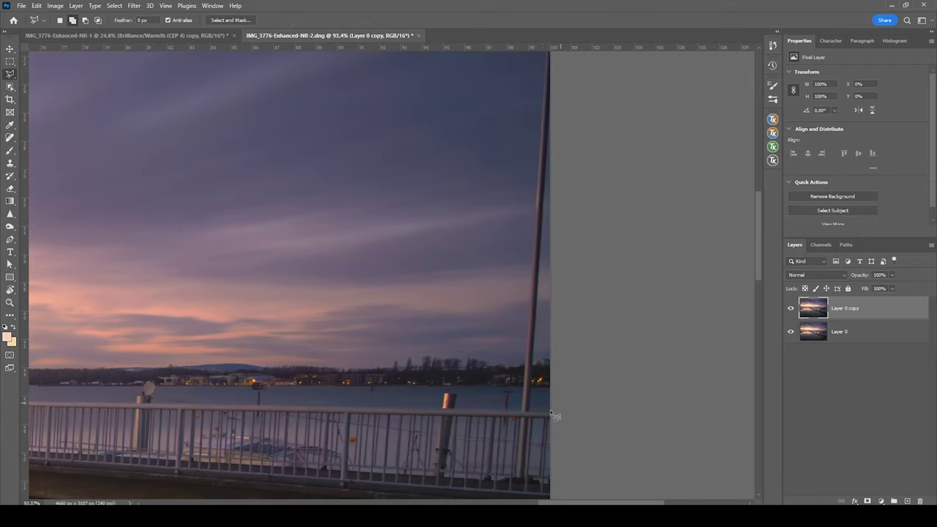
left_click(532, 408)
scroll(551, 124, "up", 4)
left_click(553, 72)
scroll(553, 73, "down", 4)
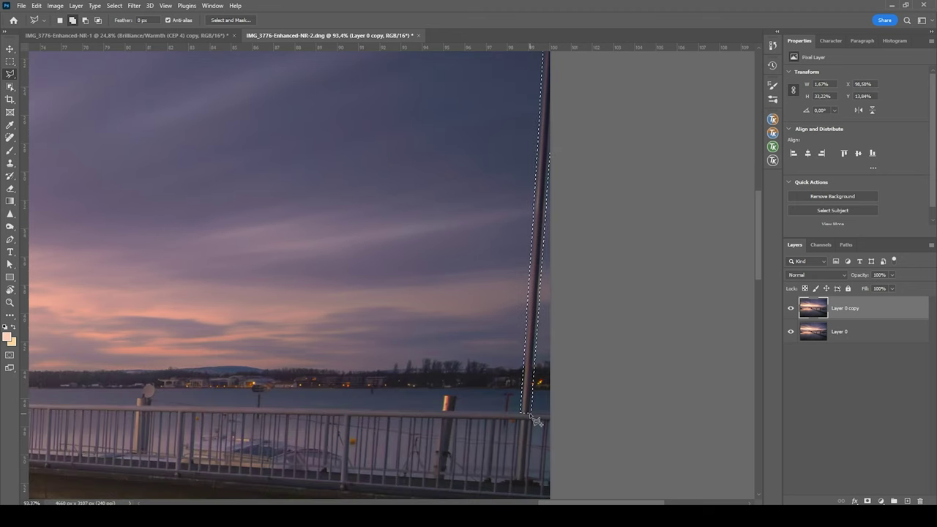
left_click(530, 413)
key("shift+BackSpace")
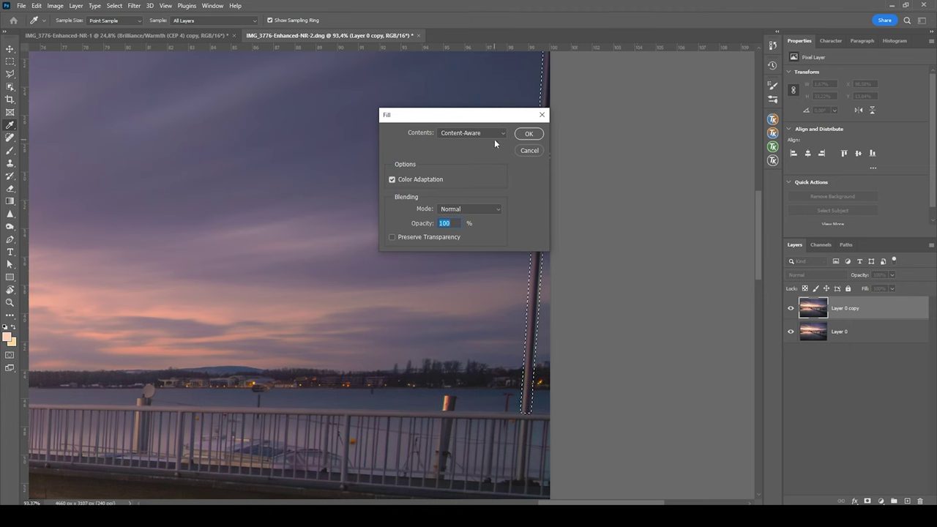
left_click(537, 134)
scroll(499, 334, "down", 3)
Choose the Spot Healing Brush and zoom in to about 371% on the pier's flagpoles.
scroll(498, 331, "down", 6)
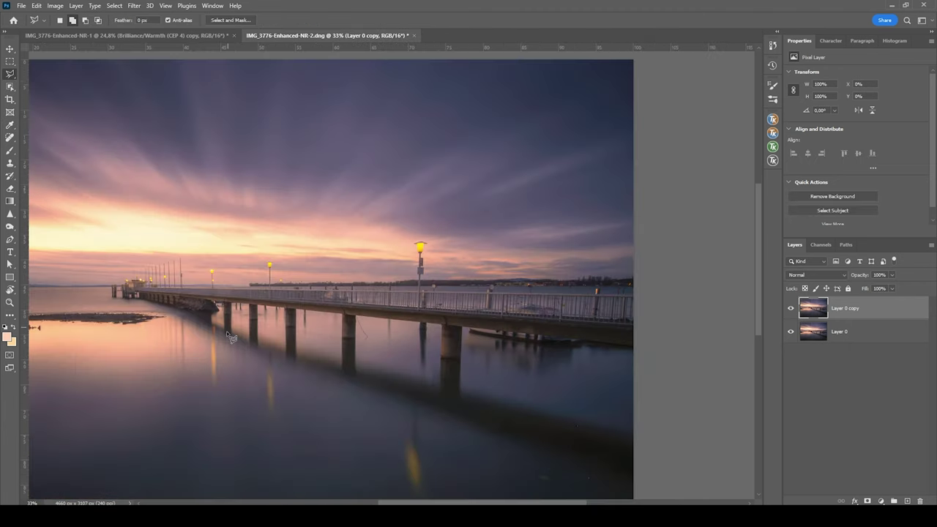
scroll(582, 429, "up", 7)
scroll(593, 415, "up", 1)
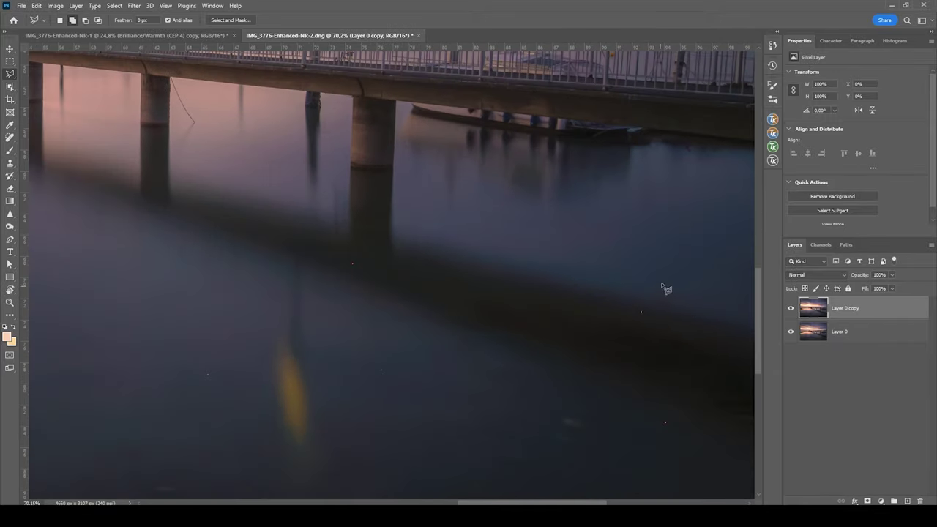
left_click(10, 136)
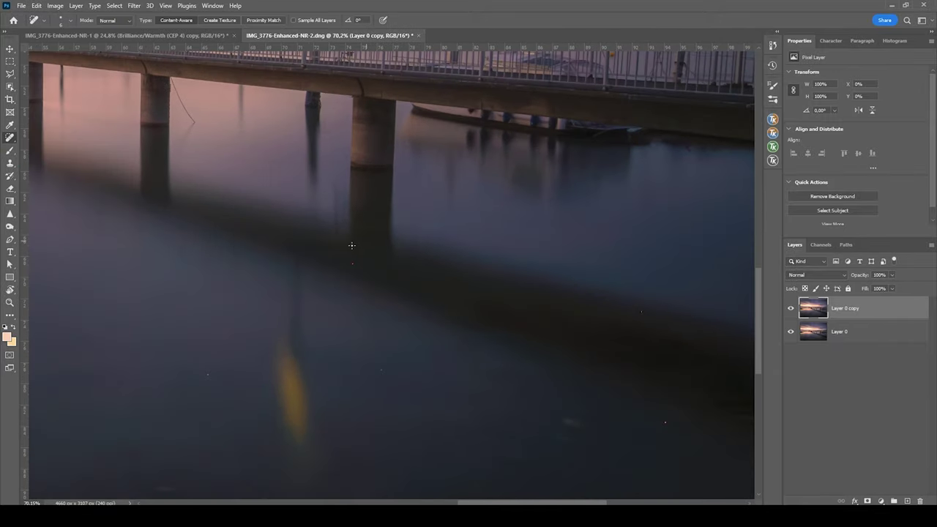
scroll(351, 269, "up", 4)
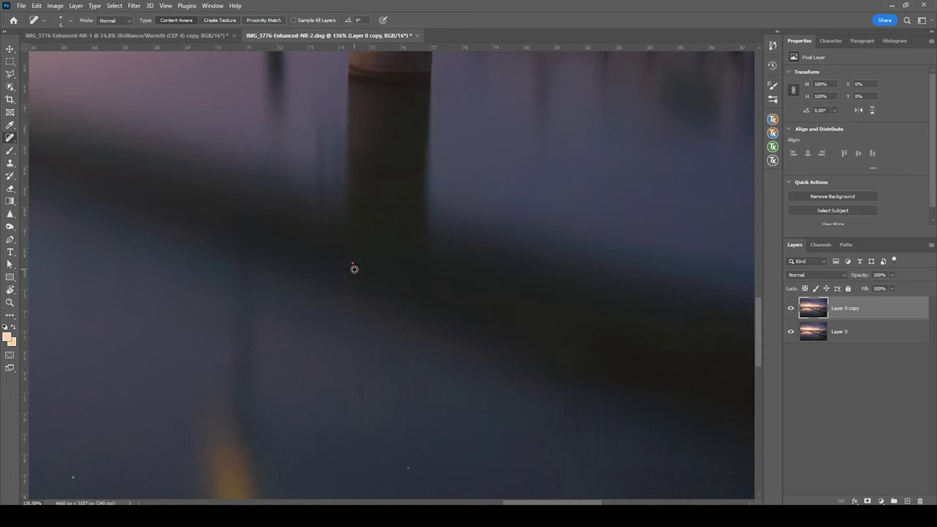
scroll(341, 320, "down", 3)
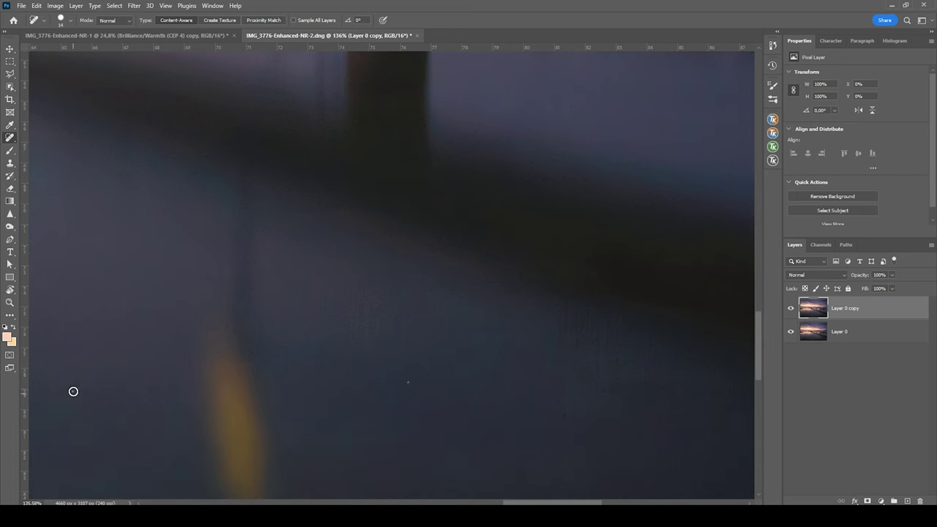
key("ctrl+0")
scroll(136, 213, "up", 3)
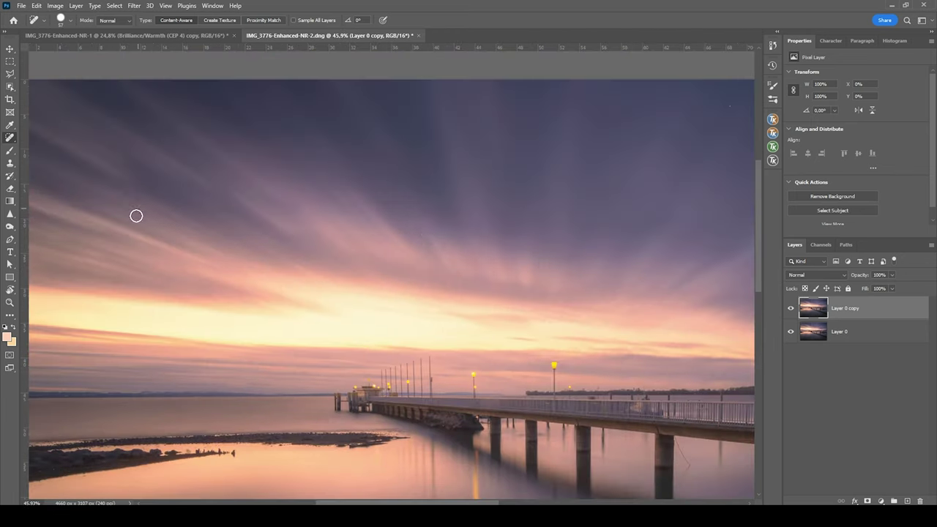
scroll(496, 245, "right", 3)
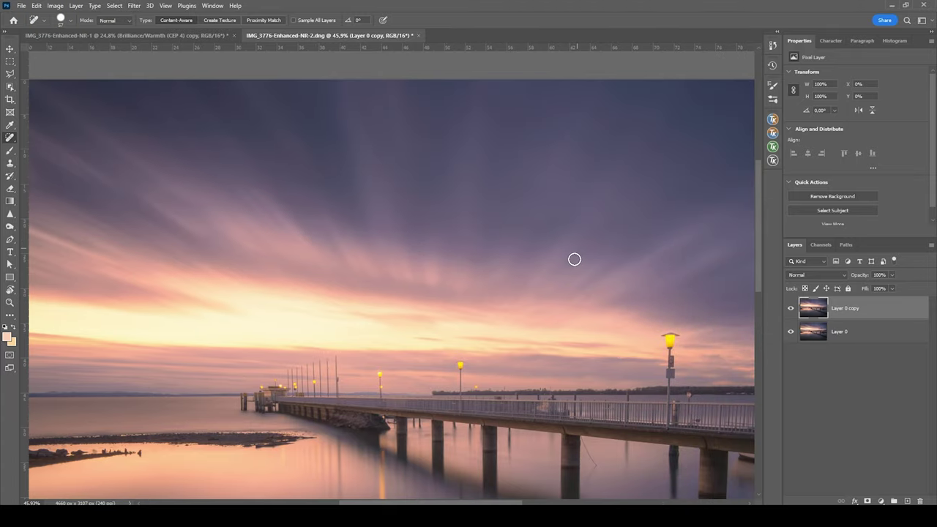
scroll(564, 293, "right", 2)
scroll(544, 293, "right", 3)
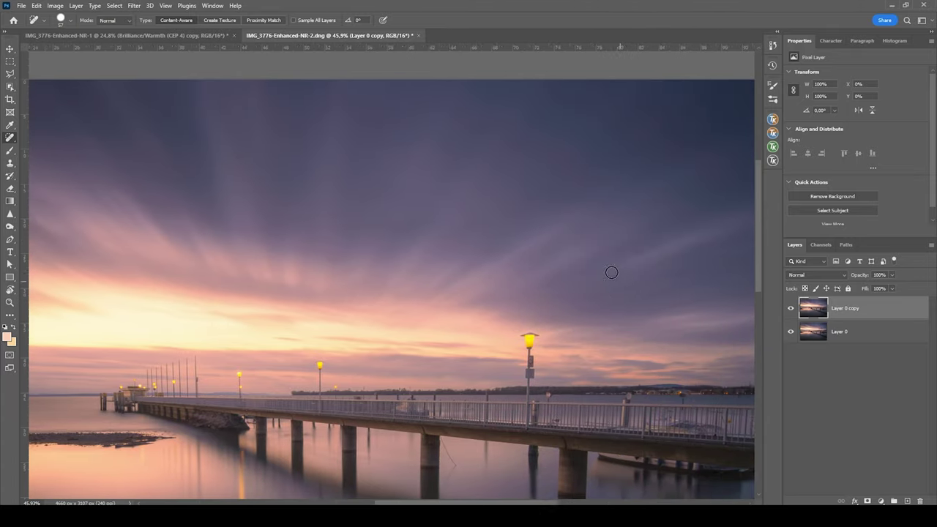
scroll(160, 389, "up", 6)
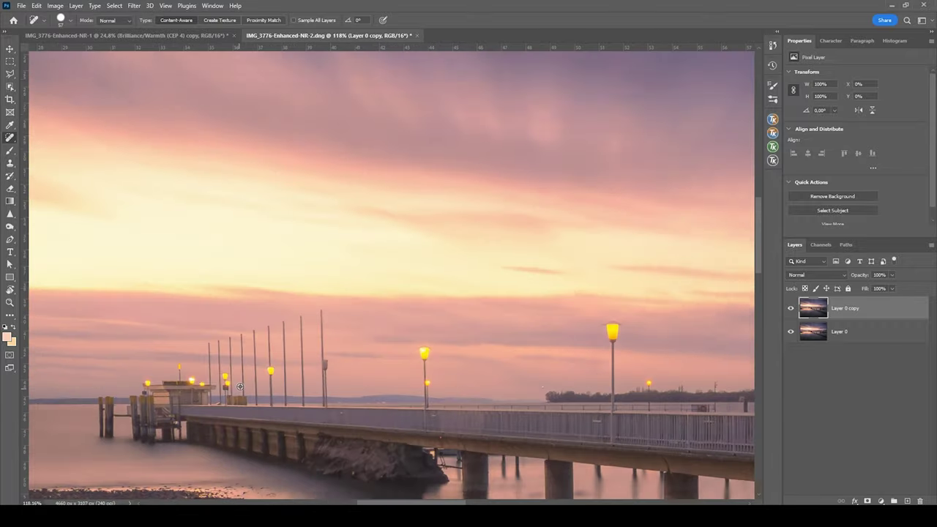
scroll(279, 339, "up", 3)
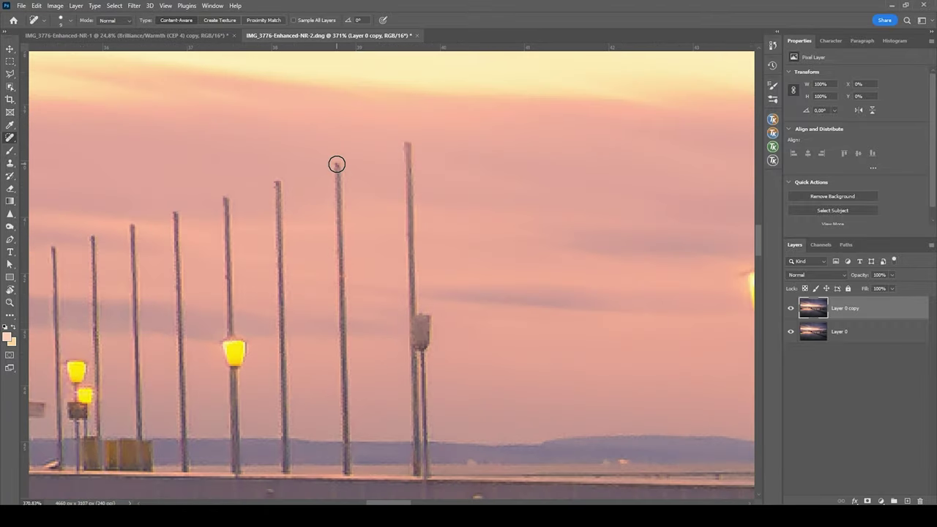
Paint over each flagpole to heal it away, then zoom back out over the photo.
left_click(337, 163)
left_click_drag(412, 310, 408, 143)
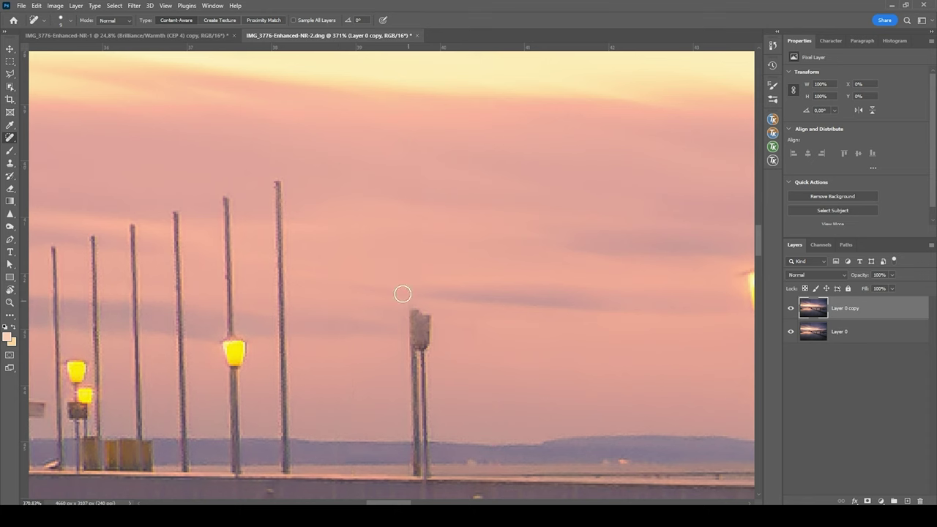
mouse_move(279, 180)
left_mouse_down()
mouse_move(293, 437)
mouse_move(285, 473)
left_mouse_up()
scroll(285, 351, "left", 2)
scroll(297, 348, "left", 3)
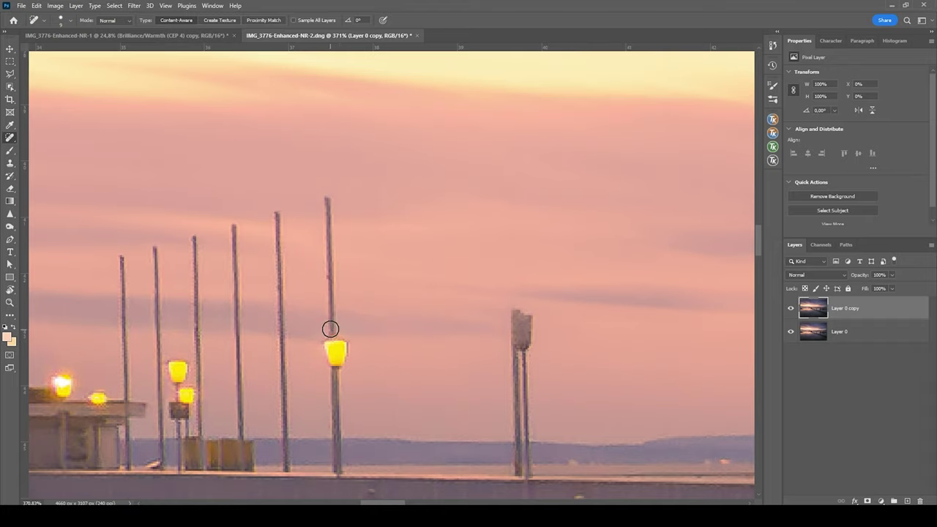
scroll(307, 352, "down", 10)
scroll(295, 371, "up", 3)
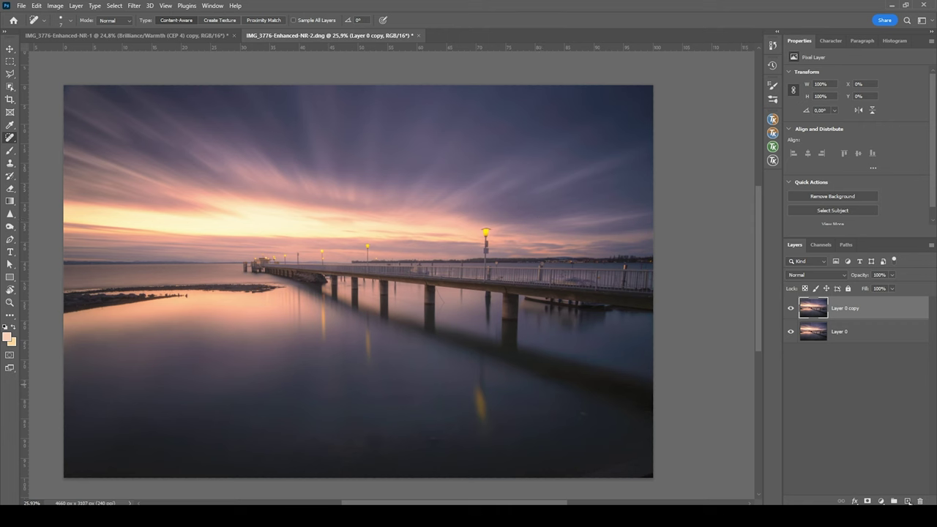
Add a new empty layer set to Hard Light blending.
left_click(907, 501)
left_click(829, 275)
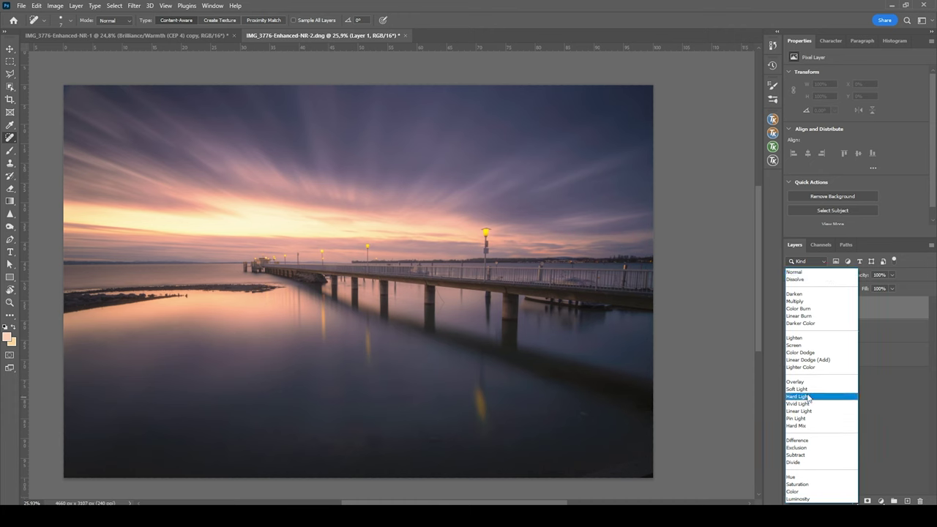
left_click(818, 396)
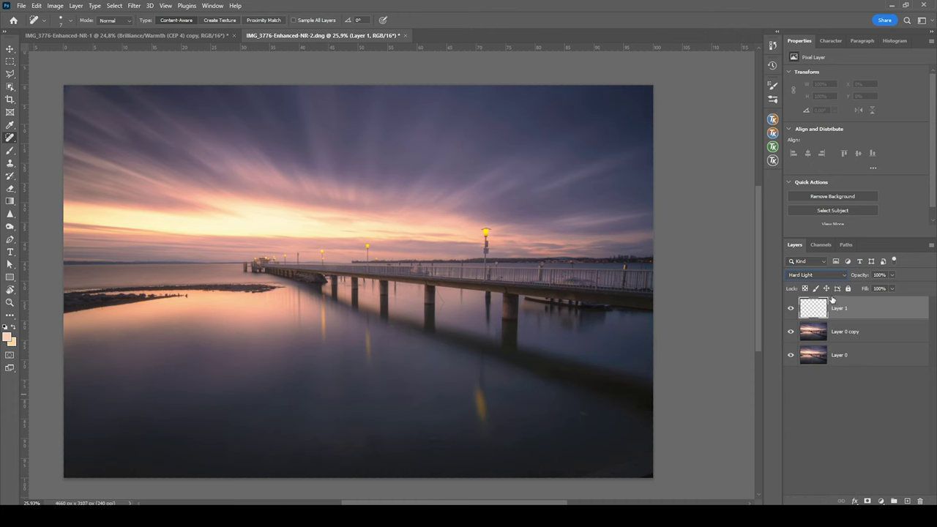
Set up a soft brush with foreground #ffd0a8, roughly 16-19% opacity and ~1100 px size.
key("b")
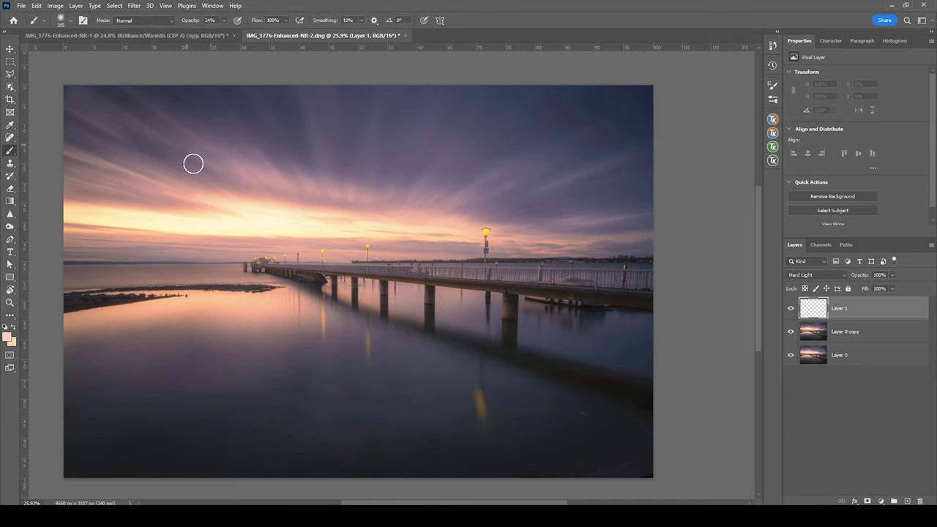
left_click(9, 338)
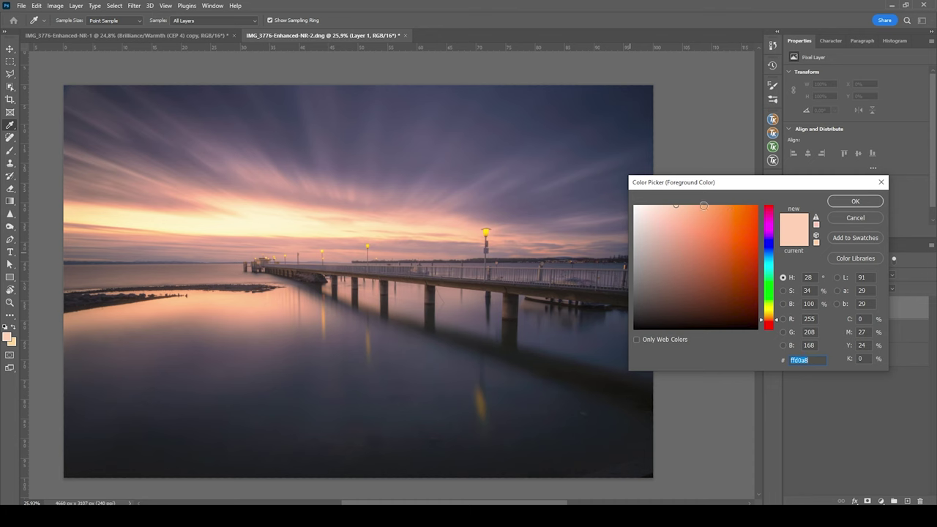
left_click(844, 203)
key("b")
left_click(224, 20)
left_click_drag(224, 34, 220, 32)
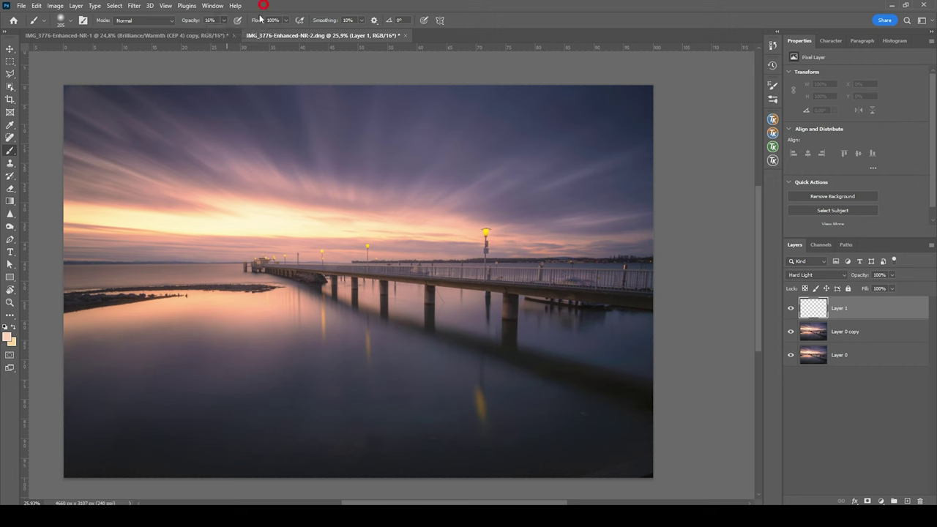
right_click(228, 248, "alt")
left_click_drag(244, 246, 283, 255)
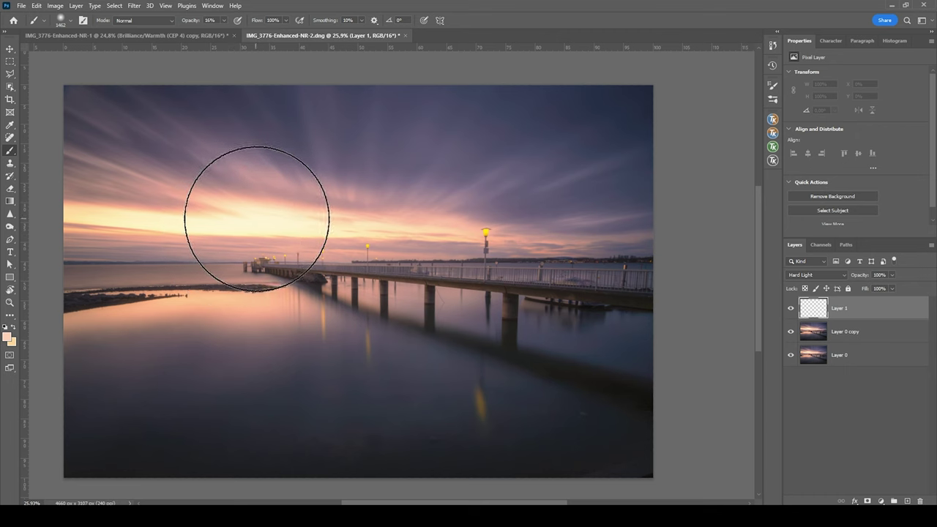
Paint peach glow along the horizon at shrinking brush sizes, then toggle the layer to compare.
left_click(253, 207)
right_click(253, 207, "alt")
mouse_move(212, 224)
left_mouse_down()
mouse_move(200, 212)
mouse_move(99, 203)
left_mouse_up()
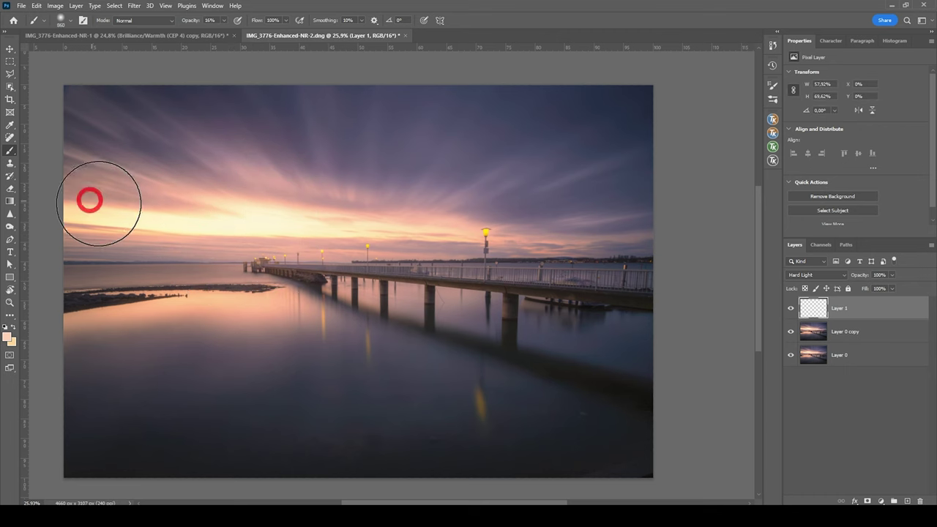
right_click(297, 216, "alt")
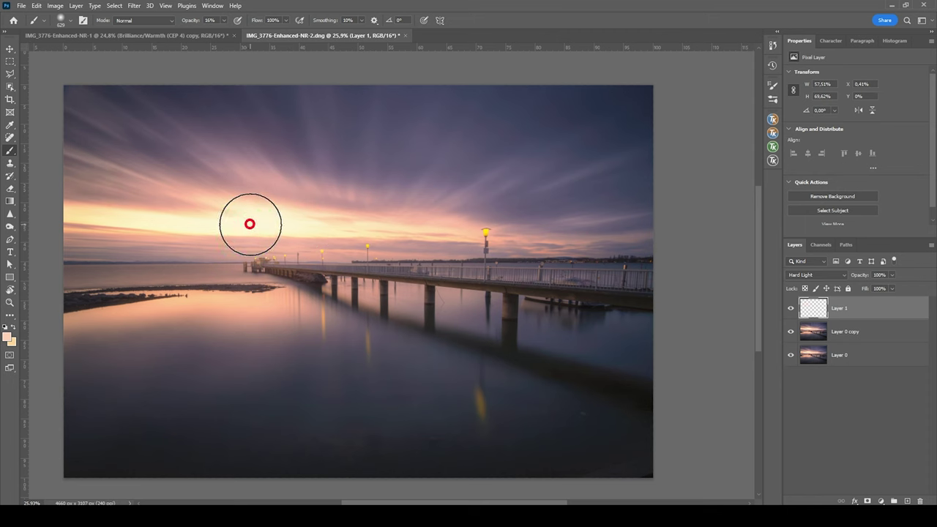
left_click_drag(305, 238, 329, 210)
left_click(790, 308)
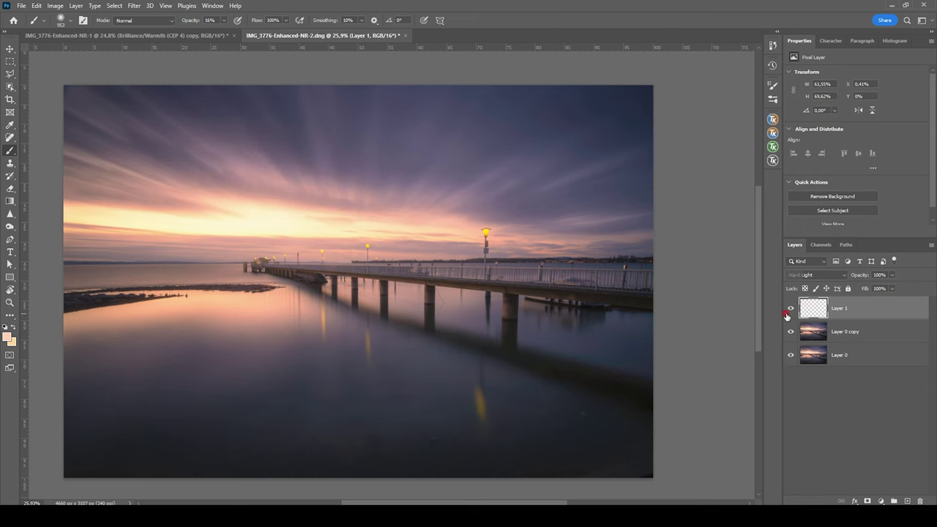
left_click(790, 308)
left_click(838, 308)
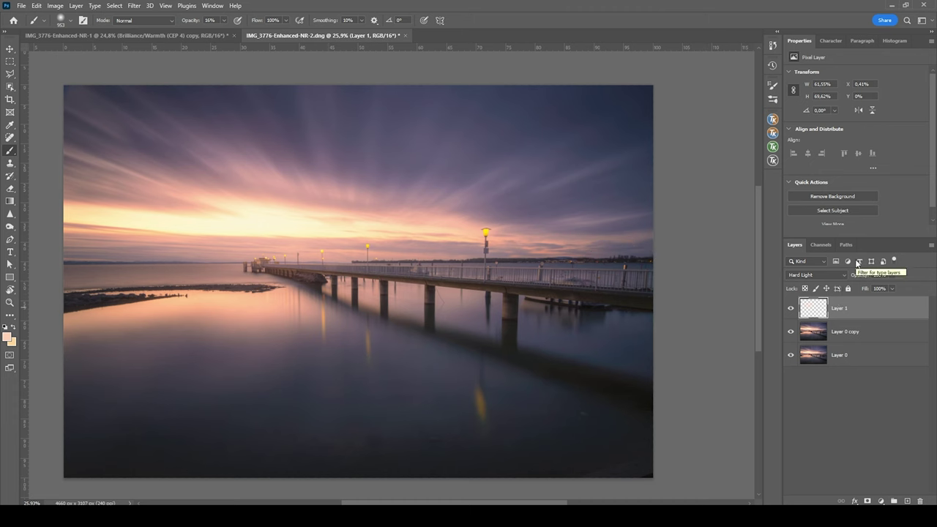
Stamp visible layers into Layer 2 with Ctrl+Alt+Shift+E and launch Nik Collection Color Efex Pro 4.
key("ctrl+shift+alt+e")
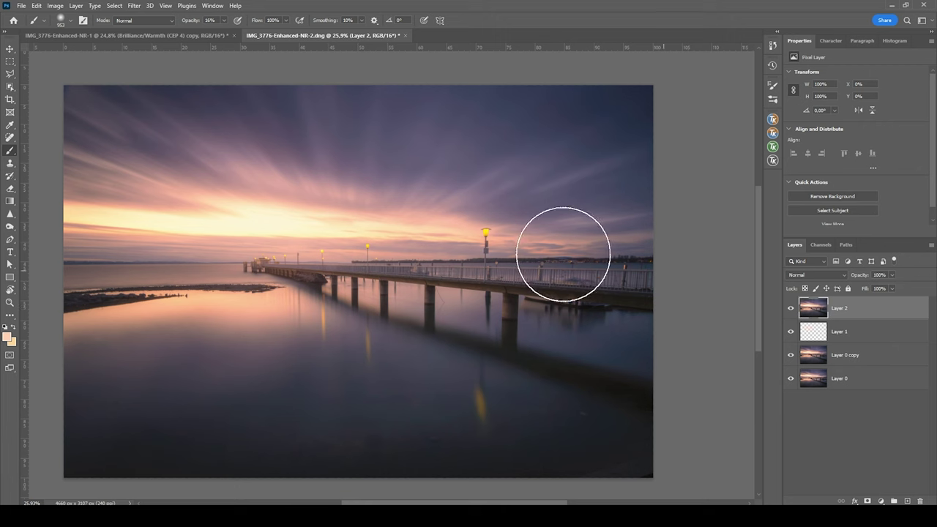
left_click(134, 6)
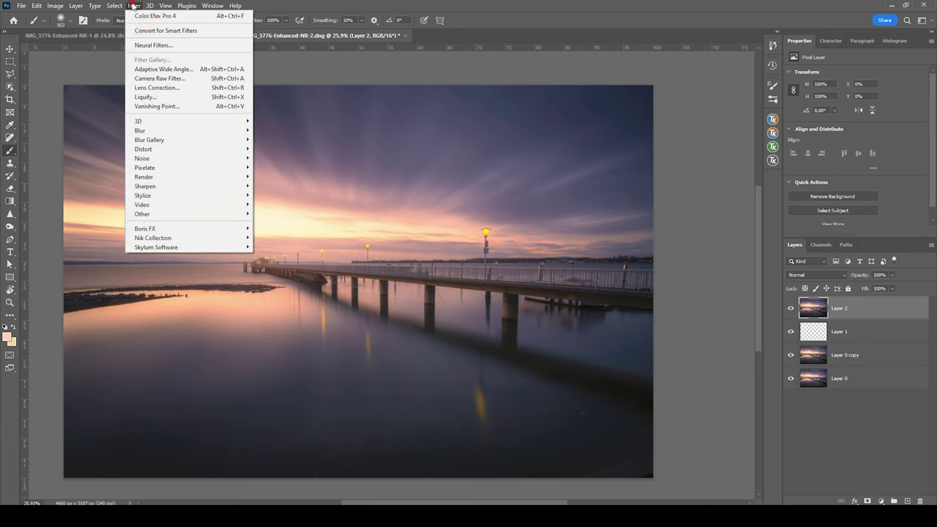
mouse_move(206, 238)
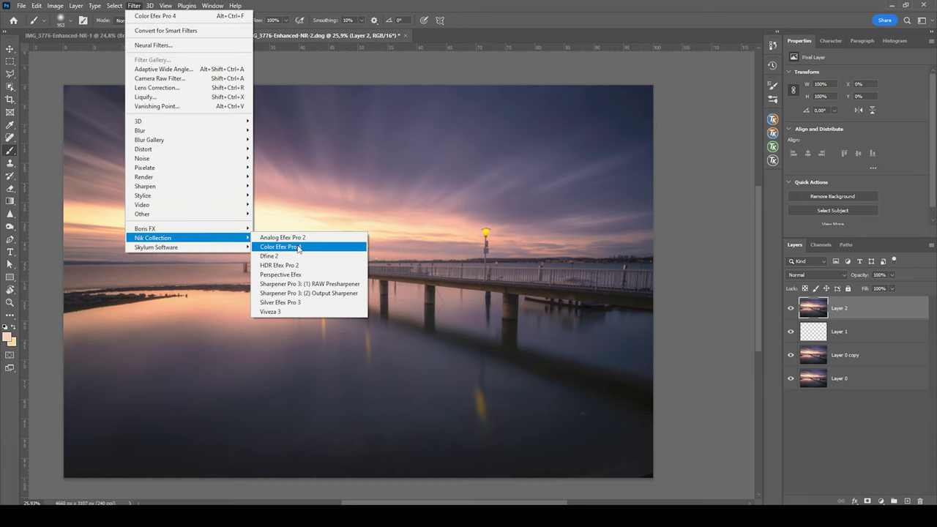
left_click(297, 247)
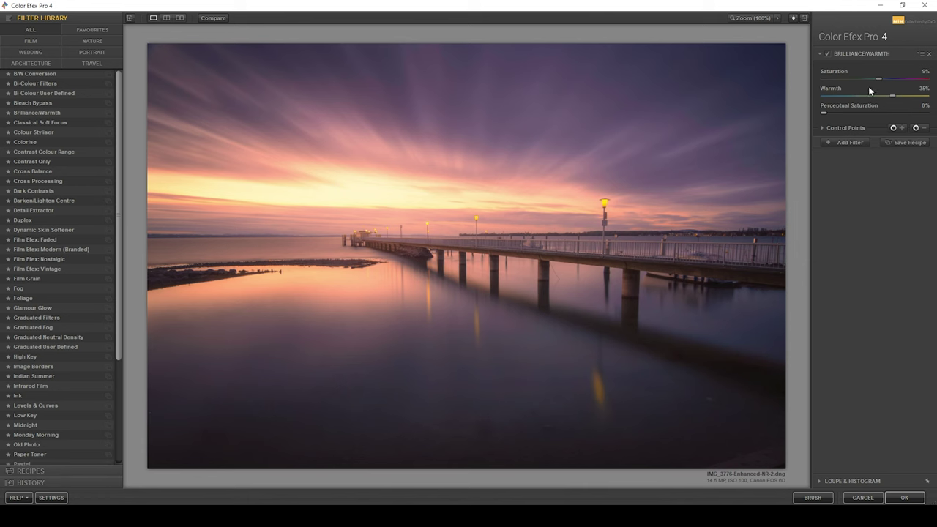
Re-enable Brilliance/Warmth, add Classical Soft Focus (method 3, Strength 30%, Brightness -12%), and apply.
left_click(829, 55)
left_click(847, 143)
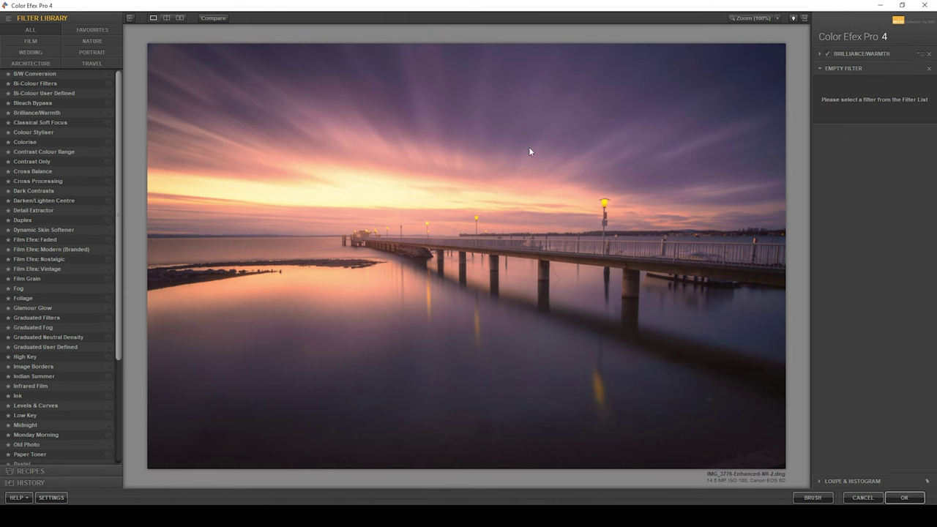
left_click(68, 124)
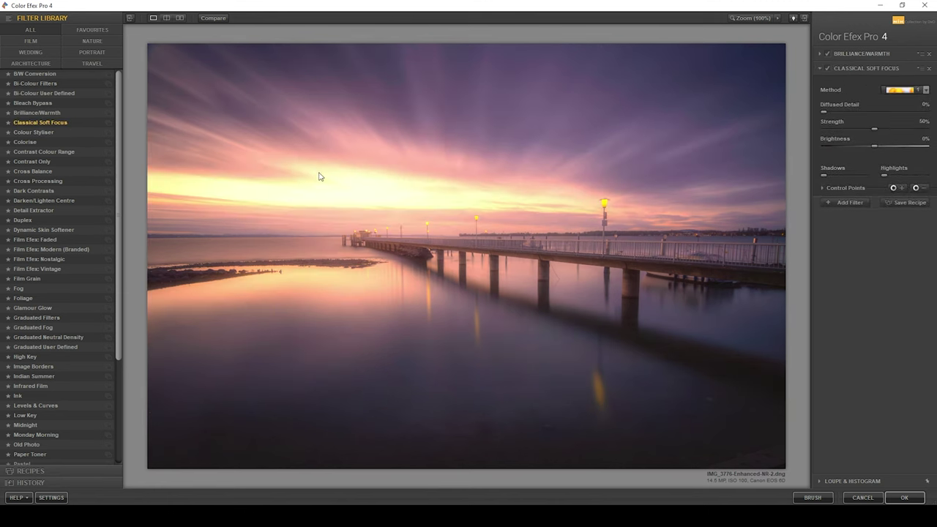
left_click(905, 90)
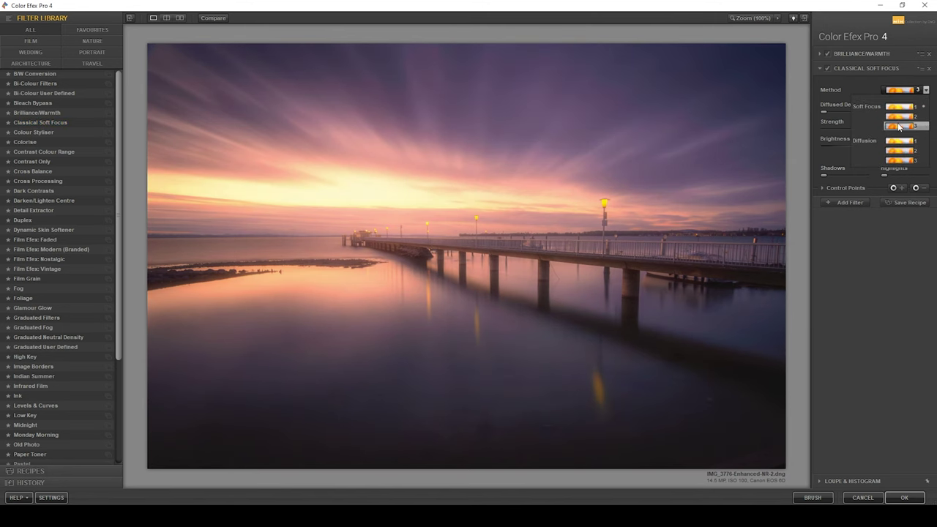
left_click(898, 127)
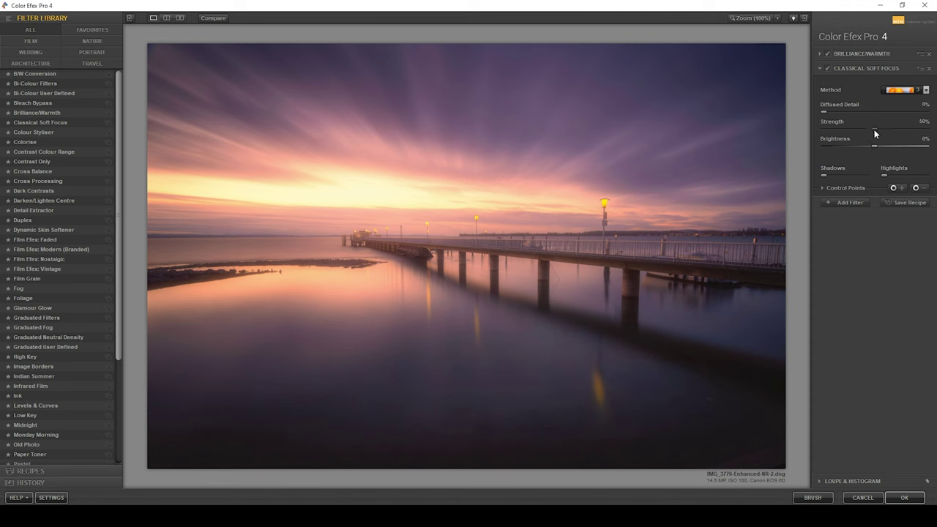
mouse_move(871, 134)
left_mouse_down()
mouse_move(854, 129)
mouse_move(868, 146)
left_mouse_up()
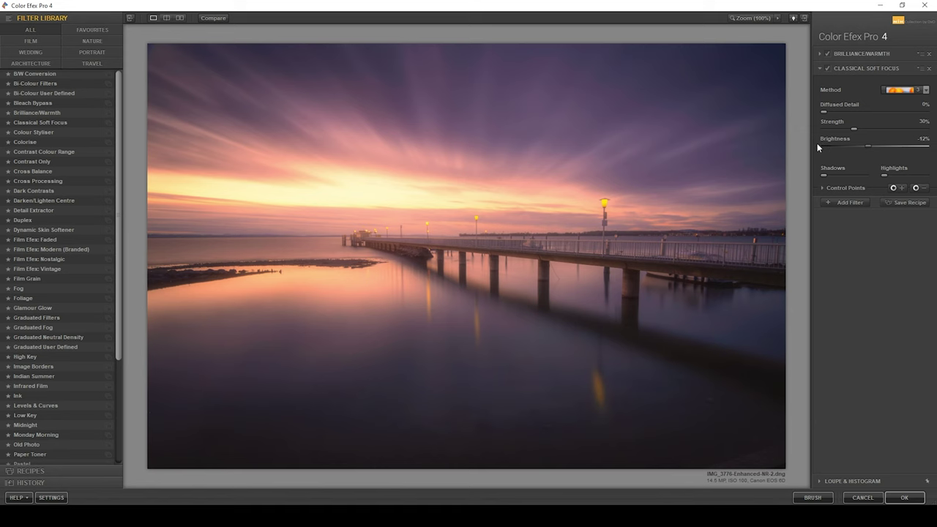
left_click(915, 491)
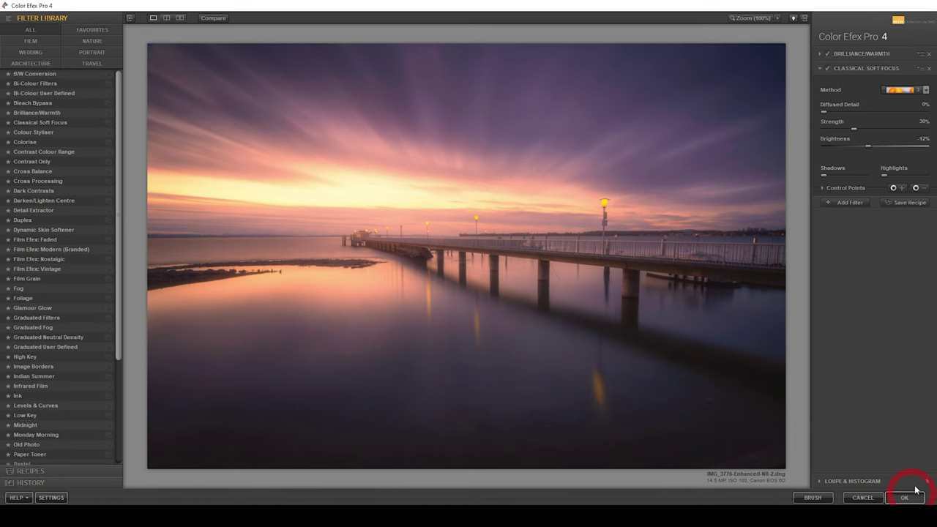